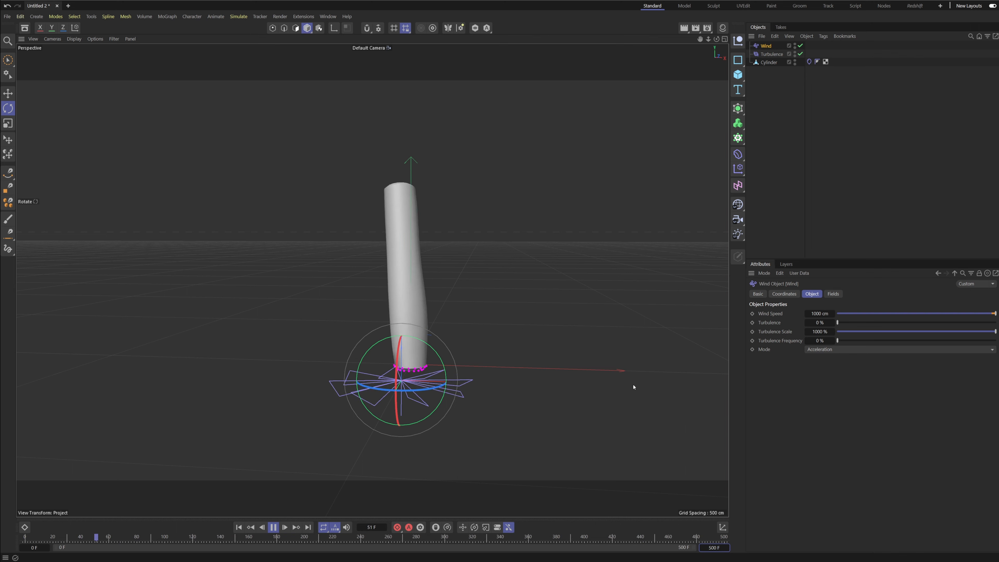
- Set the Turbulence object's Scale to 35% and its Strength to 200 cm
{"action": "left_click", "coordinate": [823, 157]}
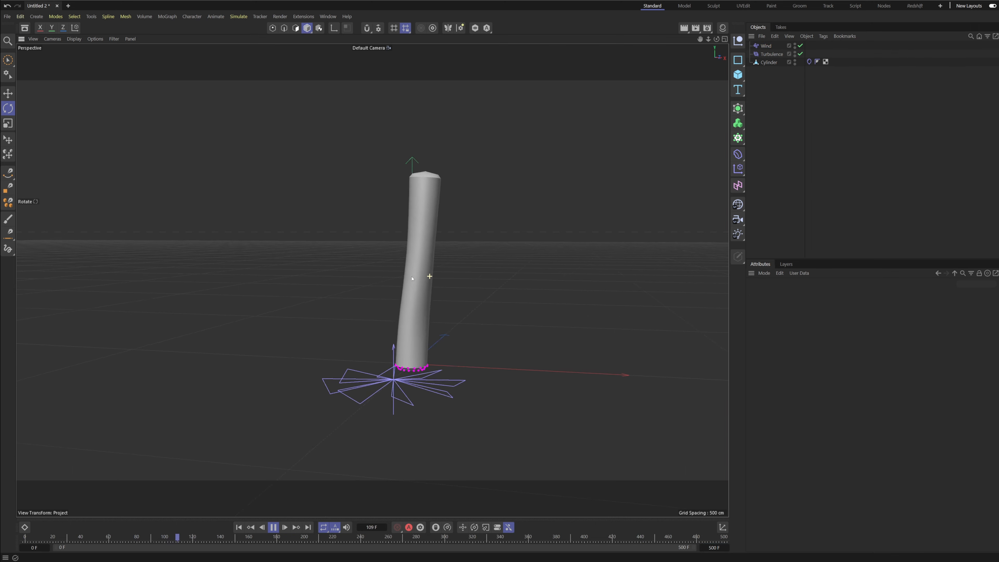
{"action": "left_click_drag", "start_coordinate": [412, 277], "coordinate": [403, 277], "text": "alt"}
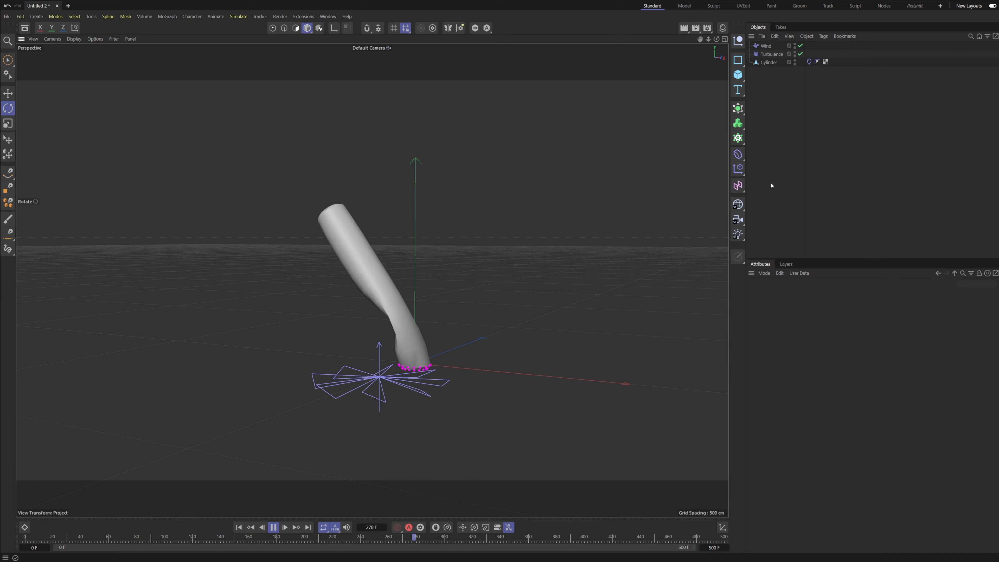
{"action": "left_click", "coordinate": [771, 54]}
{"action": "left_click", "coordinate": [798, 322]}
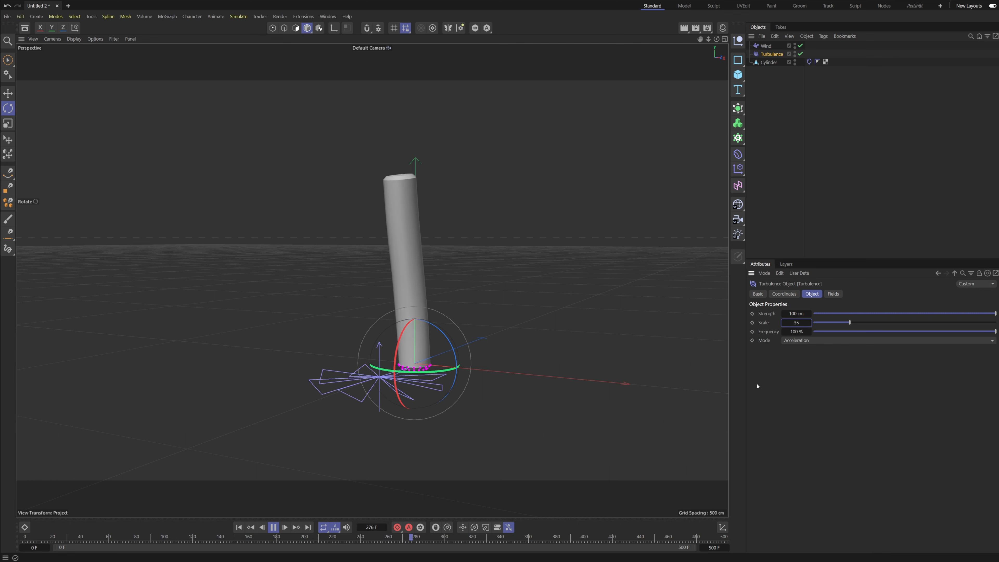
{"action": "left_click", "coordinate": [795, 313]}
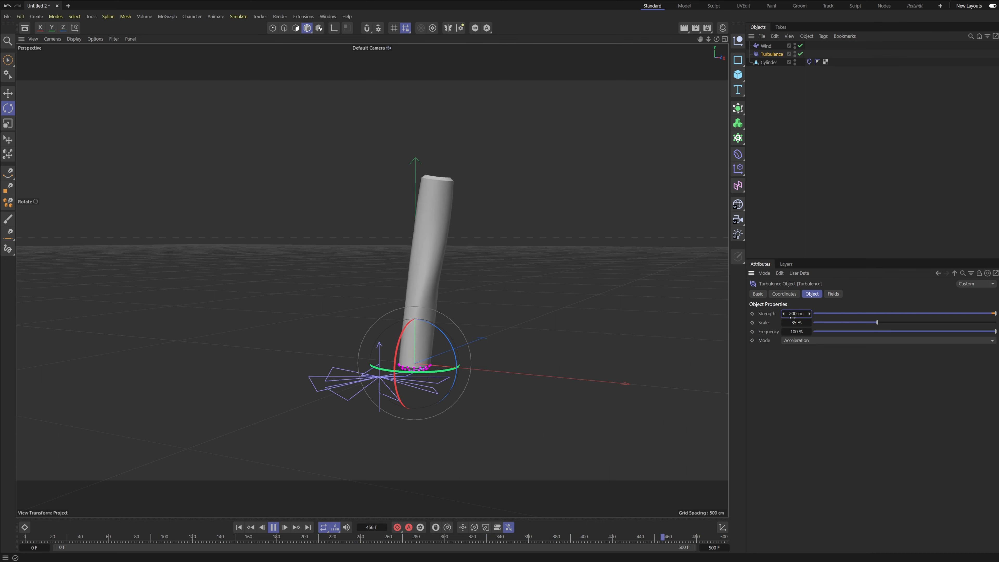
- Stop the playback and duplicate the Cylinder three times, spacing the copies around the original
{"action": "left_click_drag", "start_coordinate": [447, 242], "coordinate": [423, 232], "text": "alt"}
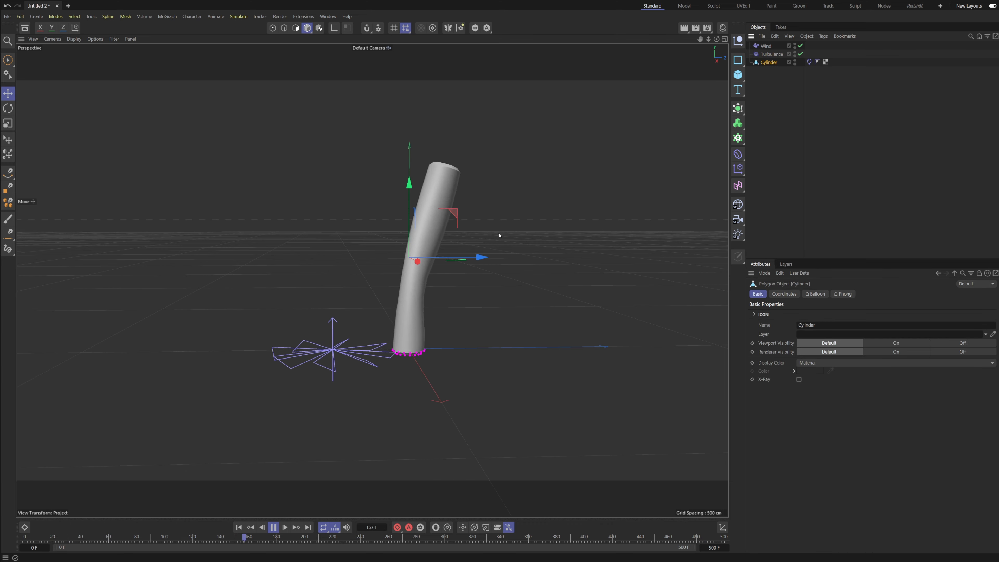
{"action": "left_click_drag", "start_coordinate": [499, 235], "coordinate": [488, 276], "text": "alt"}
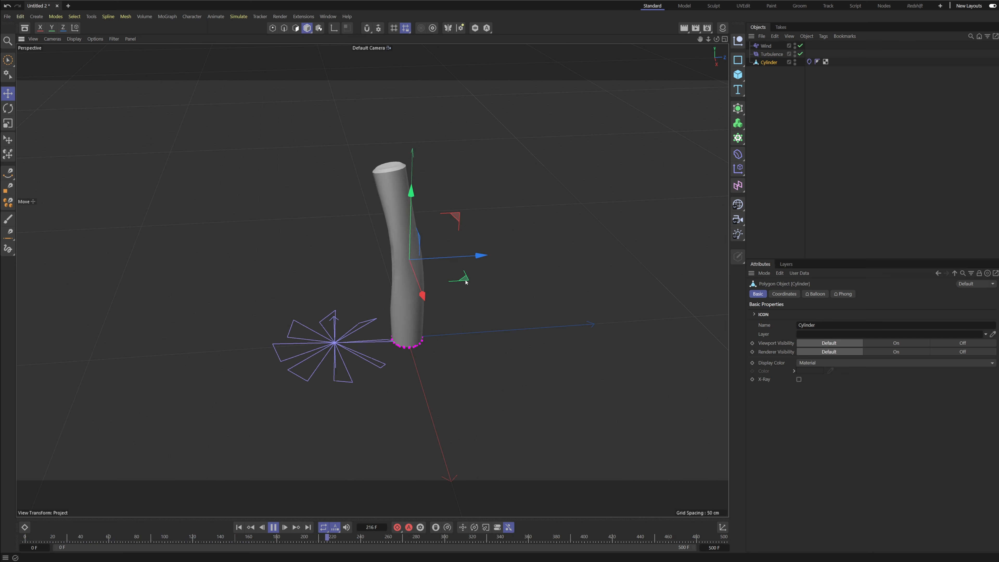
{"action": "left_click", "coordinate": [273, 527]}
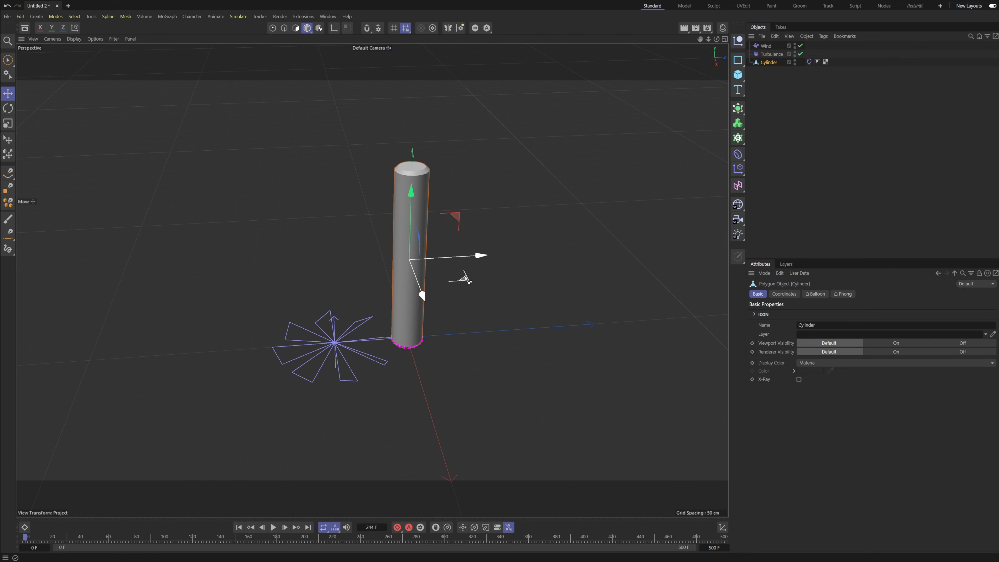
{"action": "left_click_drag", "start_coordinate": [461, 280], "coordinate": [555, 245], "text": "ctrl"}
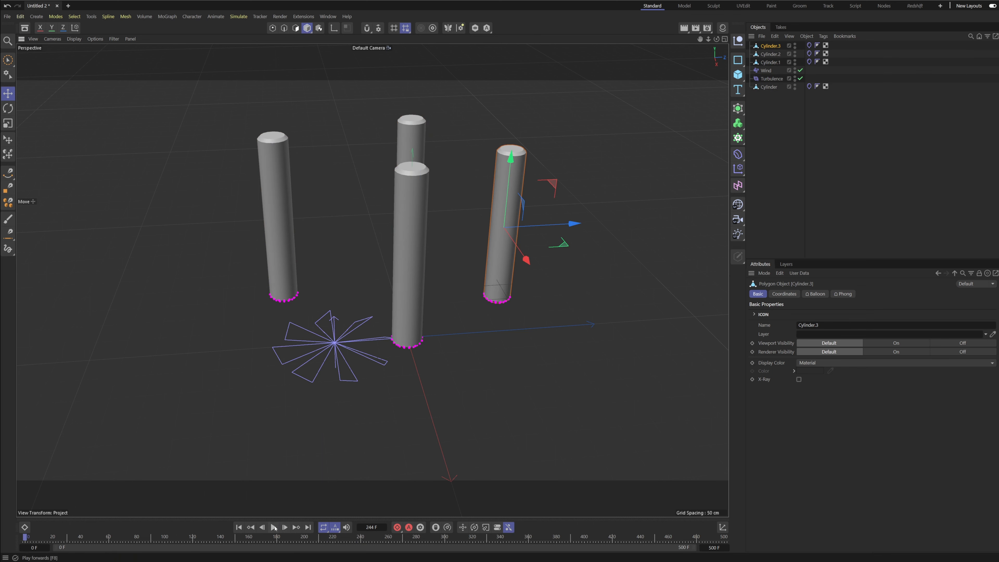
- Play the simulation and examine from several angles how the four cylinders move in the wind and turbulence
{"action": "left_click", "coordinate": [273, 527]}
{"action": "left_click_drag", "start_coordinate": [467, 235], "coordinate": [477, 241], "text": "alt"}
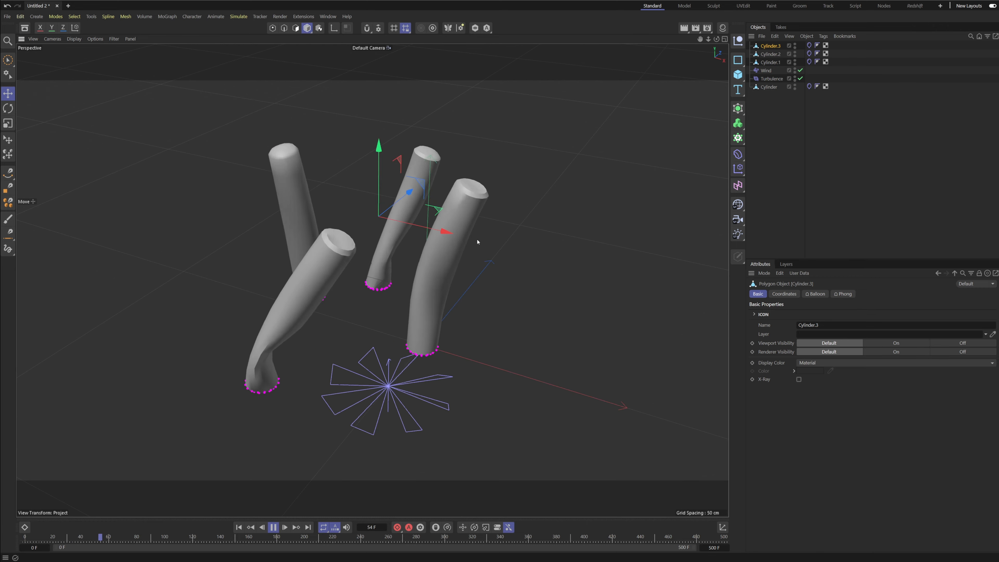
{"action": "left_click_drag", "start_coordinate": [372, 279], "coordinate": [343, 333], "text": "alt"}
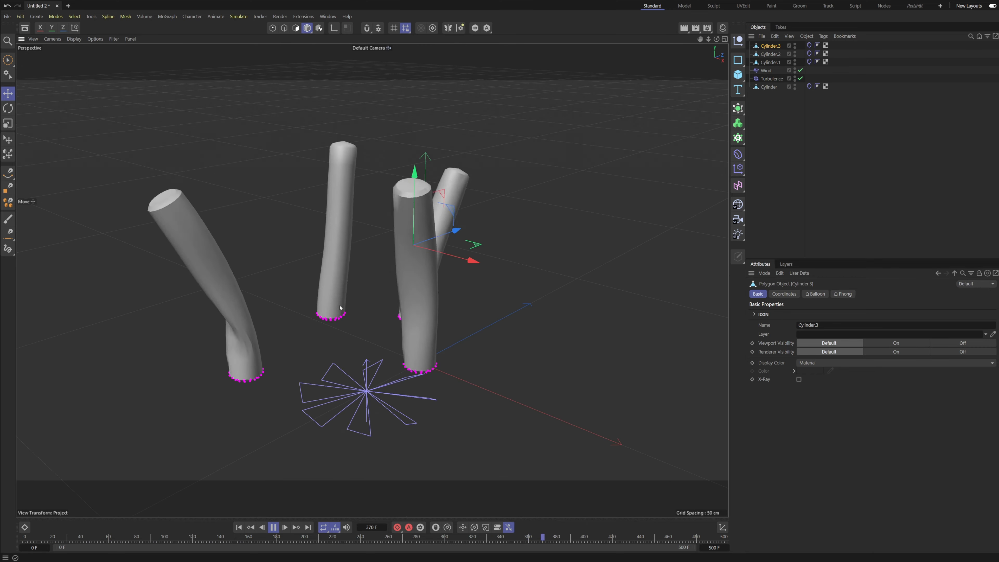
{"action": "left_click_drag", "start_coordinate": [341, 307], "coordinate": [468, 300], "text": "alt"}
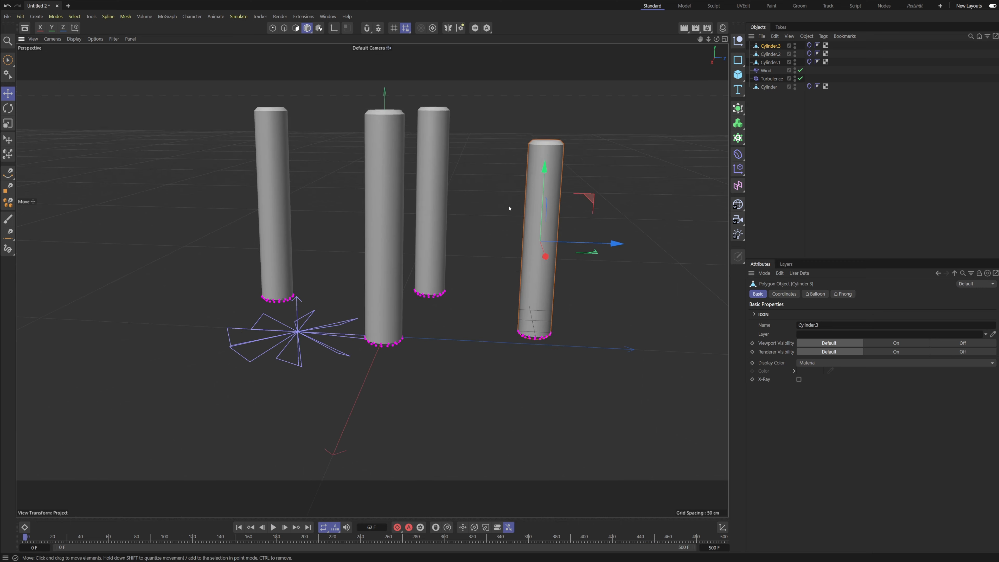
{"action": "middle_click_drag", "start_coordinate": [509, 208], "coordinate": [495, 336], "text": "alt"}
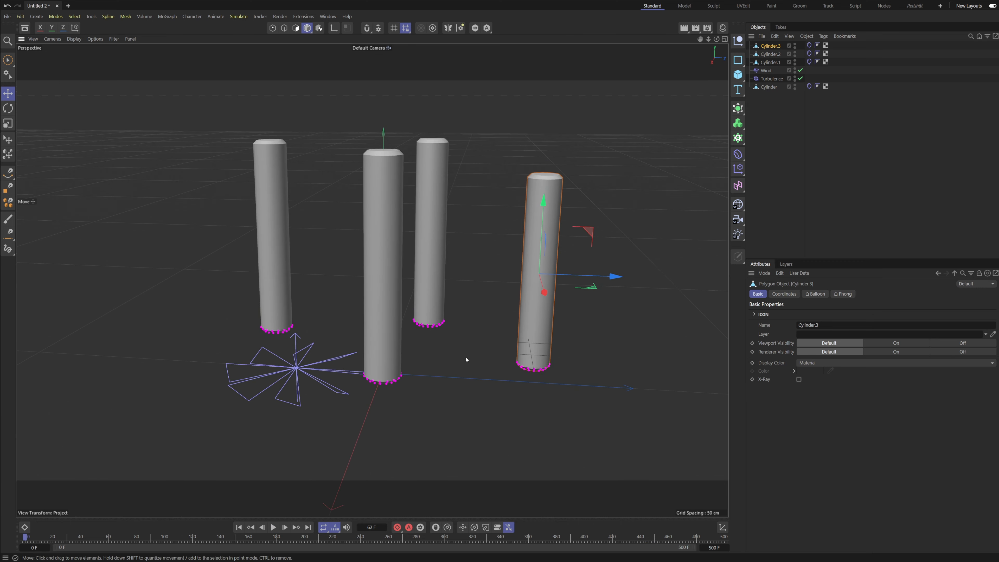
{"action": "left_click_drag", "start_coordinate": [449, 218], "coordinate": [439, 253], "text": "alt"}
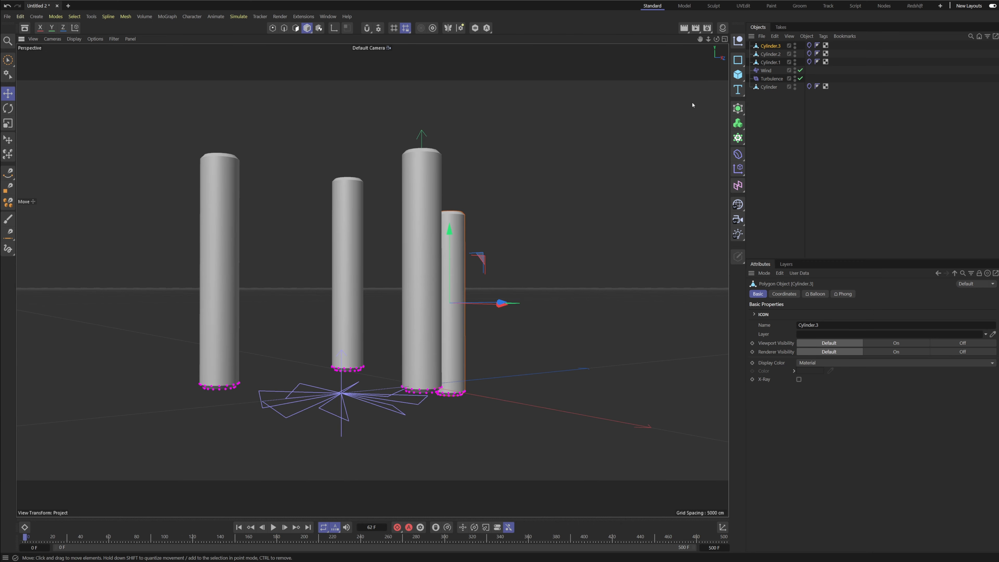
- Delete the three duplicated cylinders and select the original Cylinder
{"action": "key", "text": "Delete"}
{"action": "left_click", "coordinate": [770, 46]}
{"action": "key", "text": "Delete"}
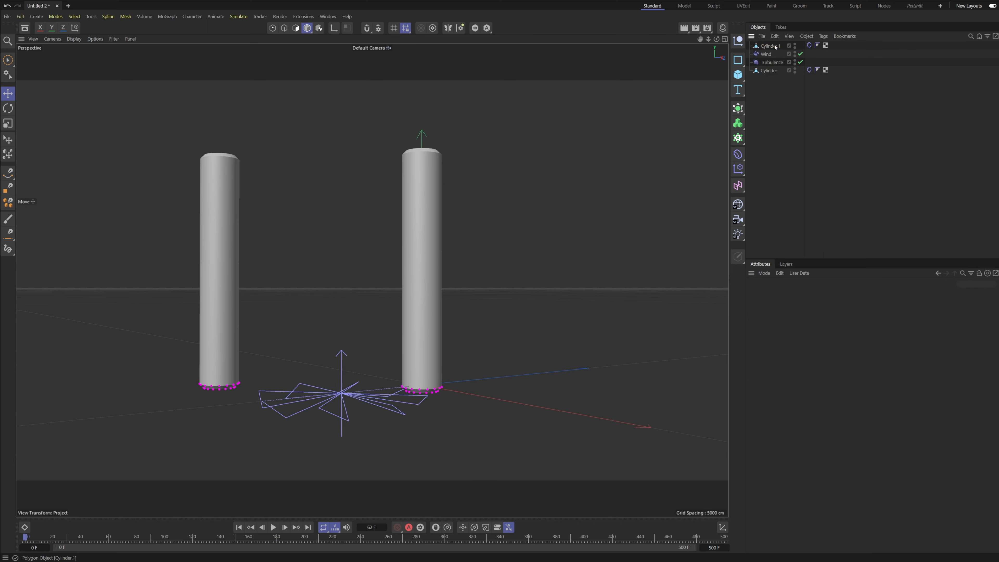
{"action": "left_click", "coordinate": [770, 46]}
{"action": "key", "text": "Delete"}
{"action": "left_click", "coordinate": [770, 62]}
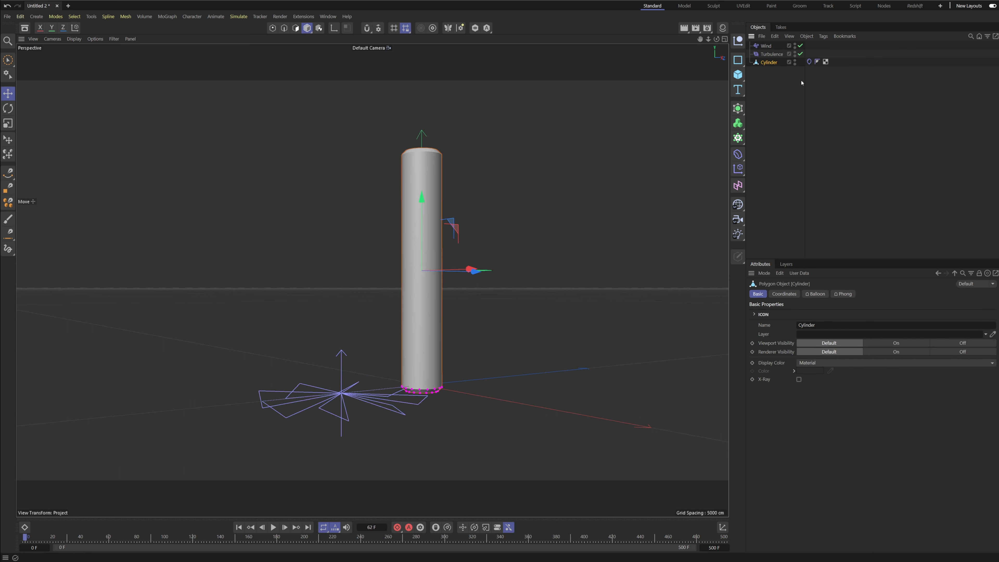
- Add a Cloner with the Cylinder as its child to form a grid of clones
{"action": "left_click_drag", "start_coordinate": [367, 196], "coordinate": [433, 220], "text": "alt"}
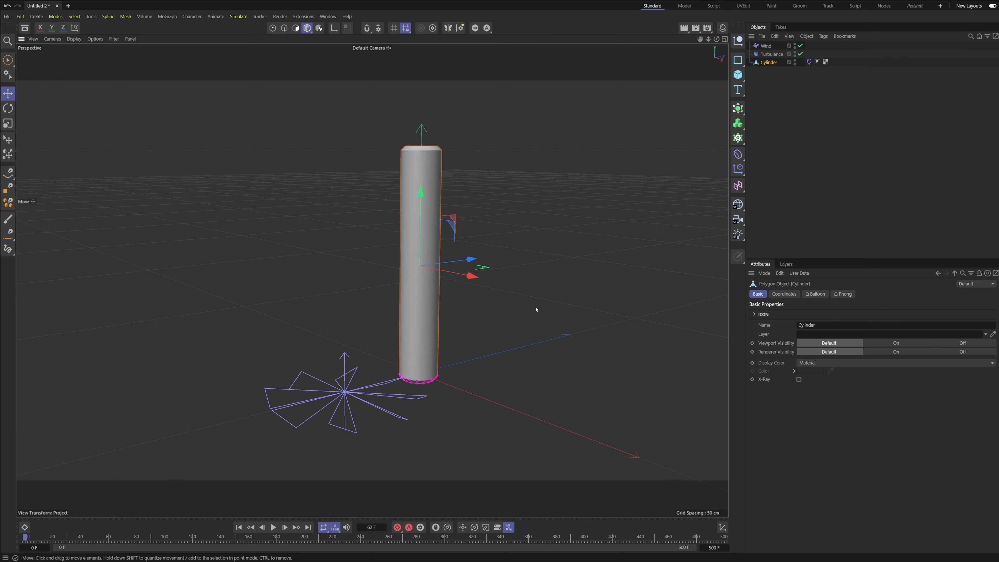
{"action": "left_click", "coordinate": [737, 139]}
{"action": "left_click_drag", "start_coordinate": [768, 71], "coordinate": [764, 63]}
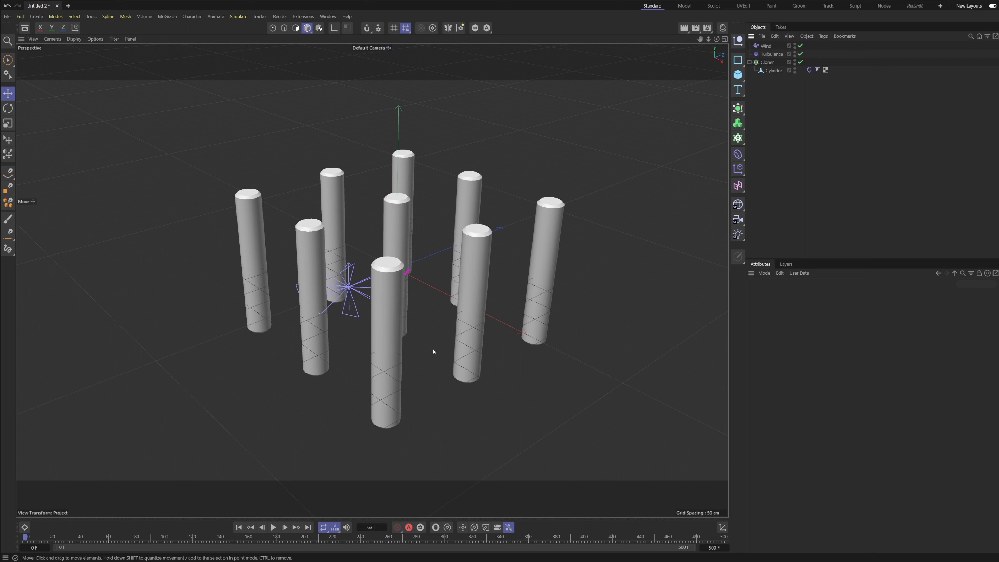
- Play the simulation to check how the cloned cylinders react, and return to the first frame
{"action": "left_click", "coordinate": [274, 527]}
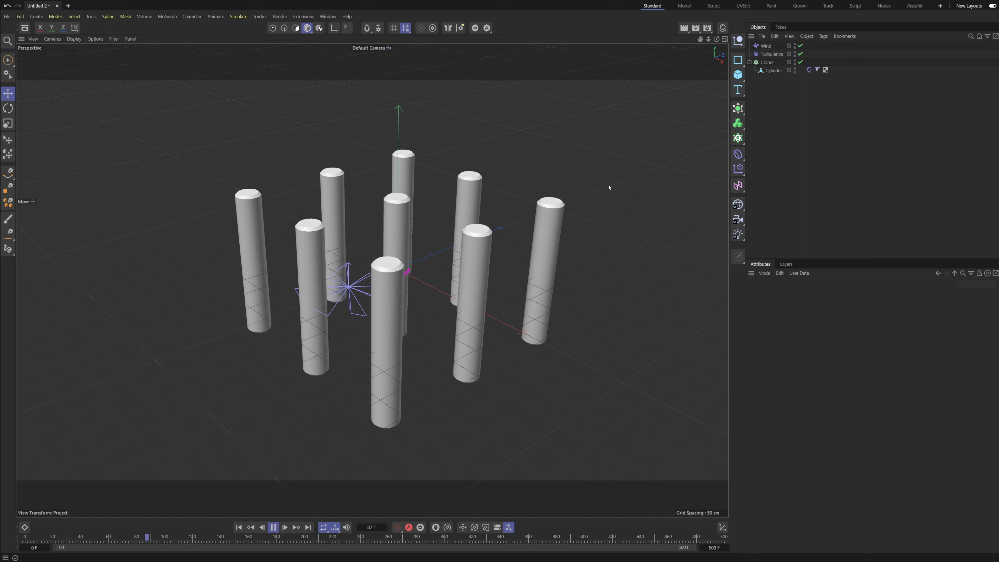
{"action": "left_click_drag", "start_coordinate": [391, 287], "coordinate": [354, 273], "text": "alt"}
{"action": "left_click", "coordinate": [274, 528]}
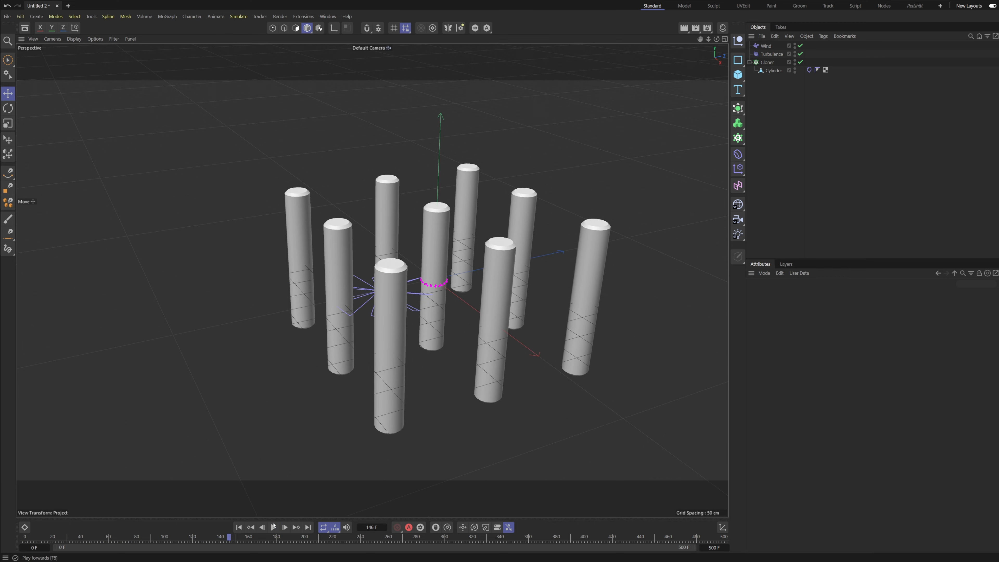
{"action": "left_click", "coordinate": [243, 526]}
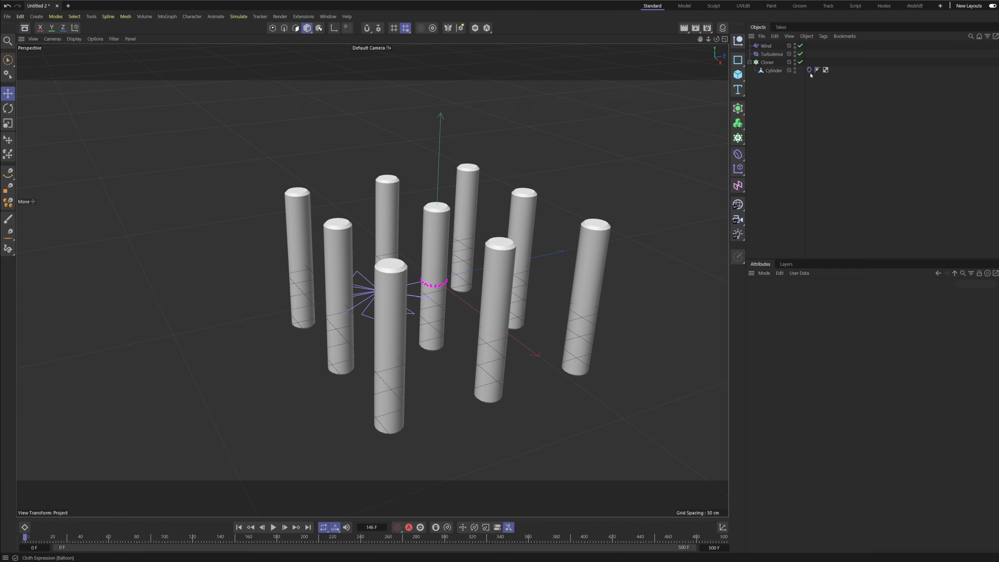
- Move the Balloon cloth tag from the Cylinder to the Cloner and test it by playing the simulation
{"action": "left_click_drag", "start_coordinate": [809, 70], "coordinate": [809, 62]}
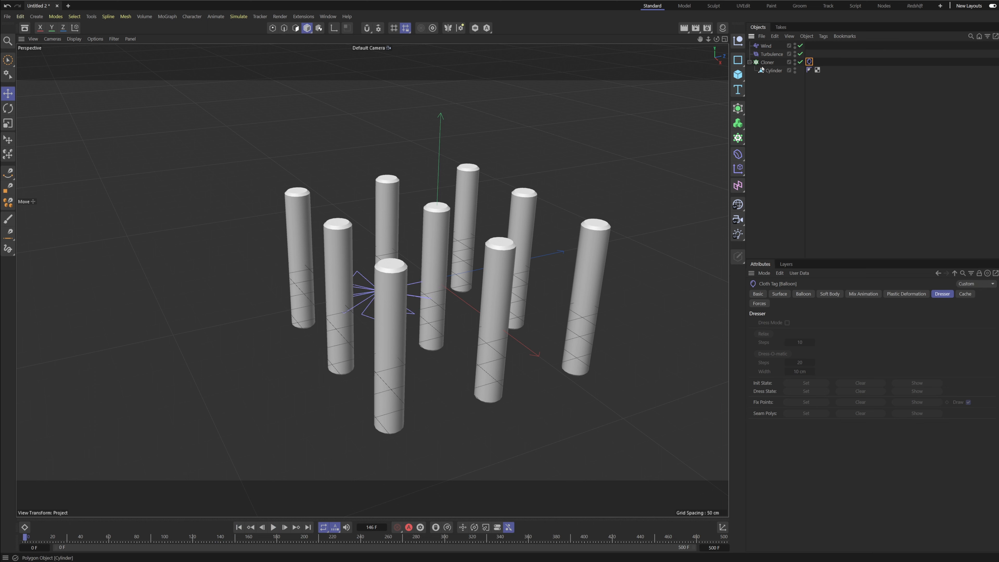
{"action": "left_click", "coordinate": [273, 527]}
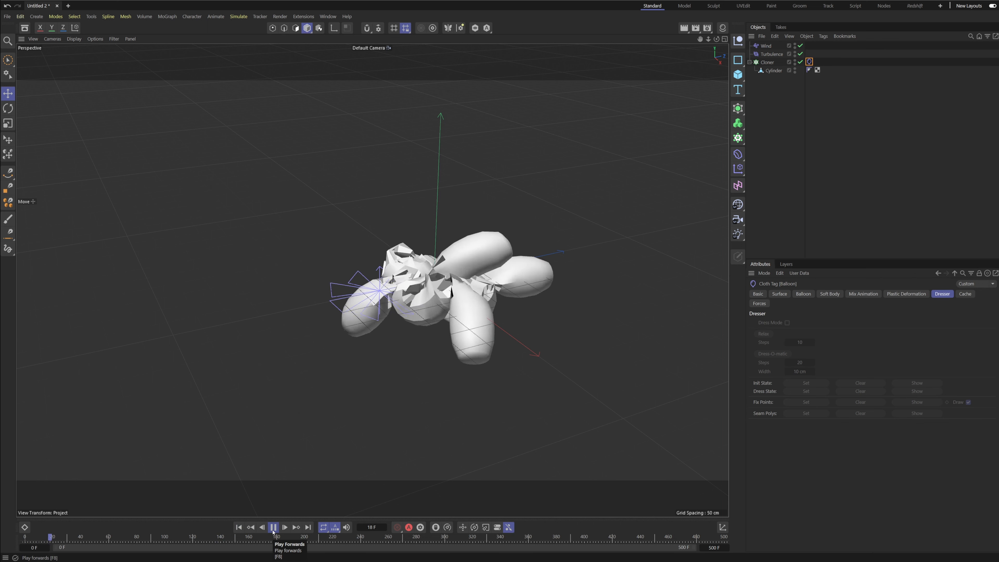
{"action": "left_click_drag", "start_coordinate": [430, 401], "coordinate": [478, 368], "text": "alt"}
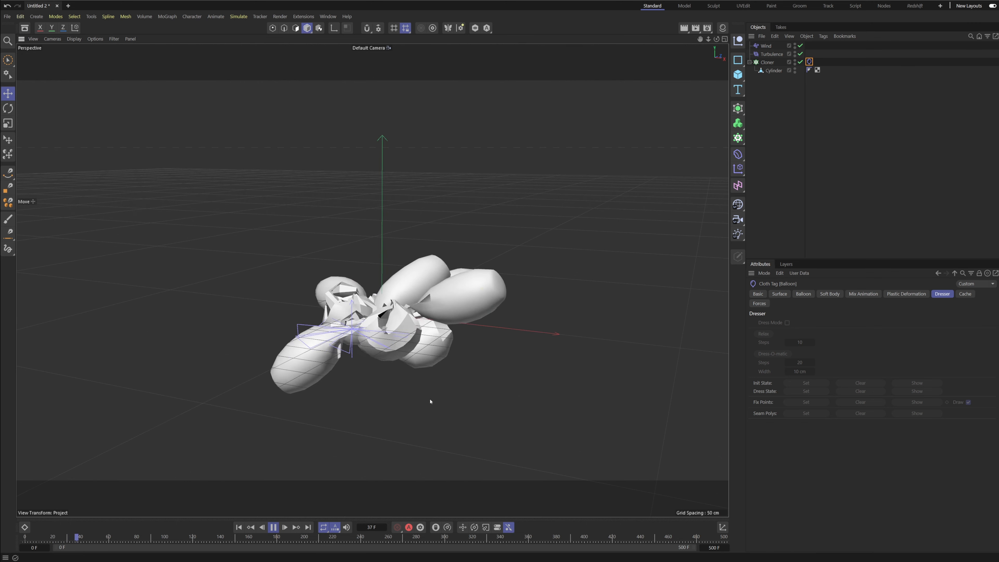
{"action": "left_click", "coordinate": [238, 527]}
{"action": "left_click_drag", "start_coordinate": [418, 296], "coordinate": [383, 313], "text": "alt"}
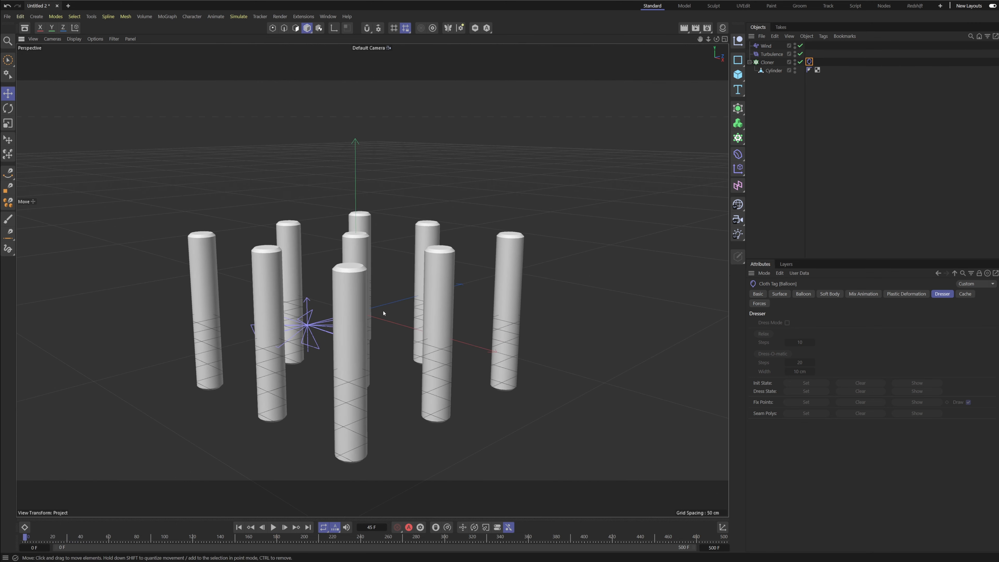
{"action": "middle_click_drag", "start_coordinate": [388, 306], "coordinate": [431, 267], "text": "alt"}
{"action": "left_click_drag", "start_coordinate": [468, 234], "coordinate": [458, 256], "text": "alt"}
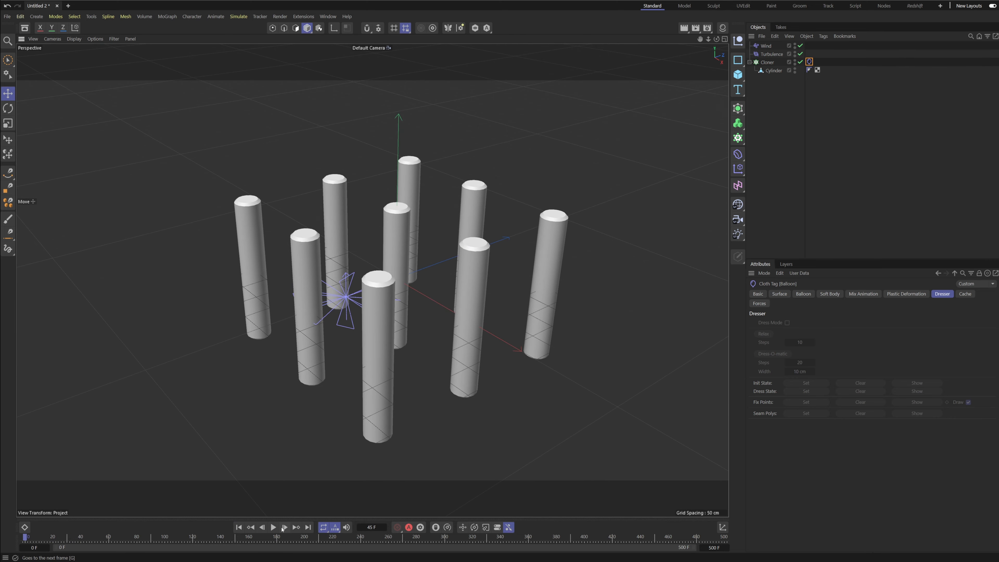
{"action": "left_click", "coordinate": [273, 527]}
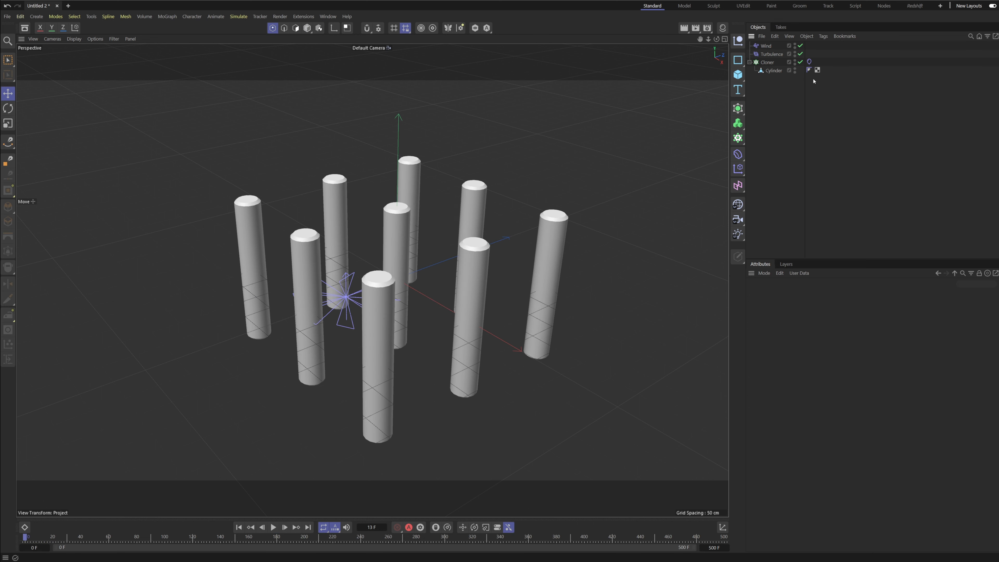
- Replace the Cloner's cloth tag with a new Balloon simulation tag and open its Balloon settings
{"action": "left_click", "coordinate": [809, 62]}
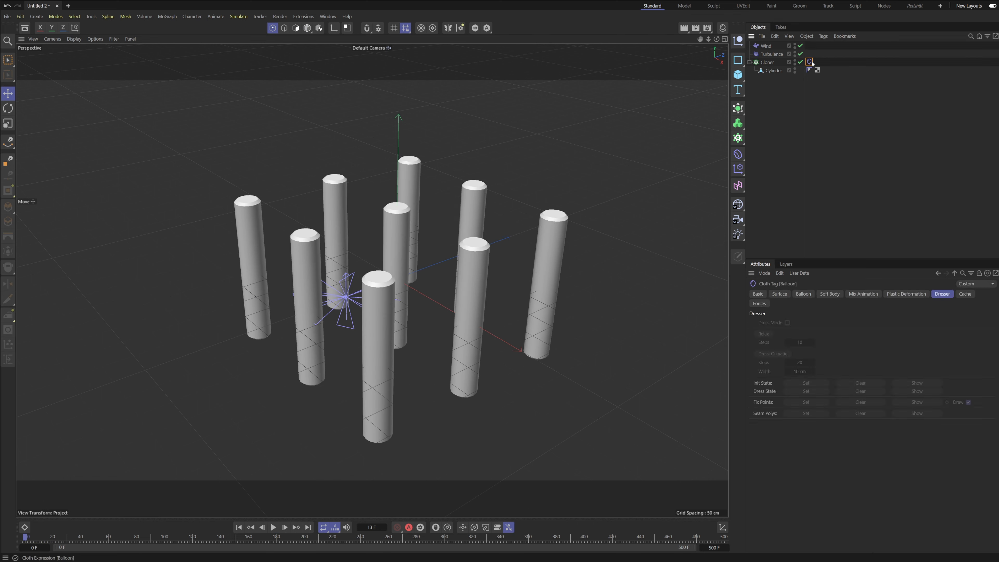
{"action": "key", "text": "Delete"}
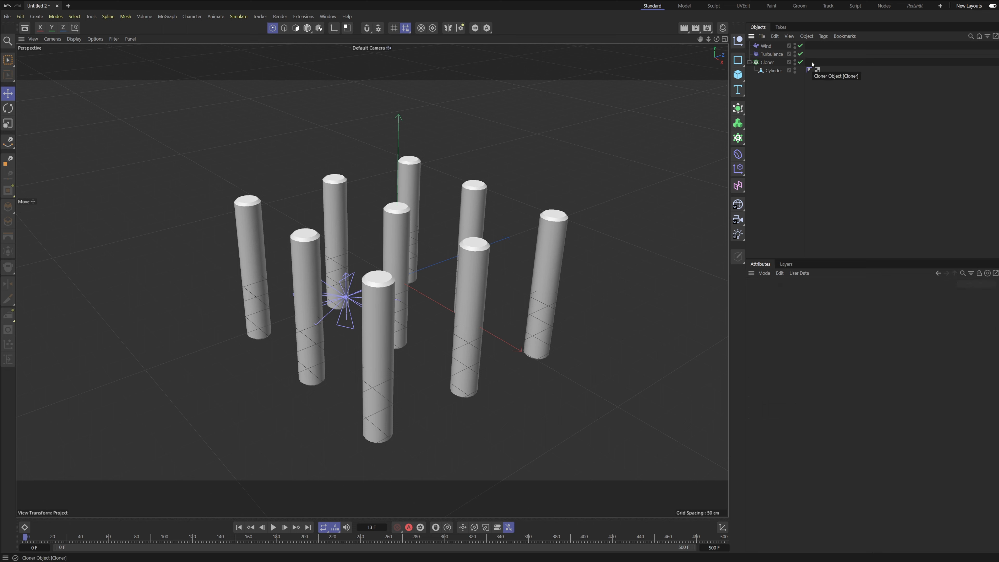
{"action": "right_click", "coordinate": [766, 62]}
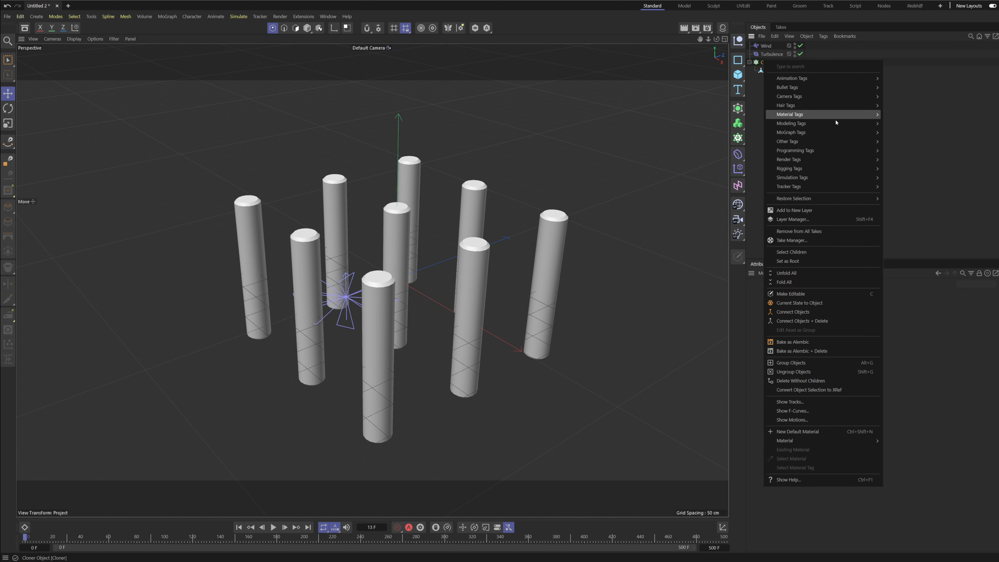
{"action": "mouse_move", "coordinate": [815, 179]}
{"action": "left_click", "coordinate": [896, 245]}
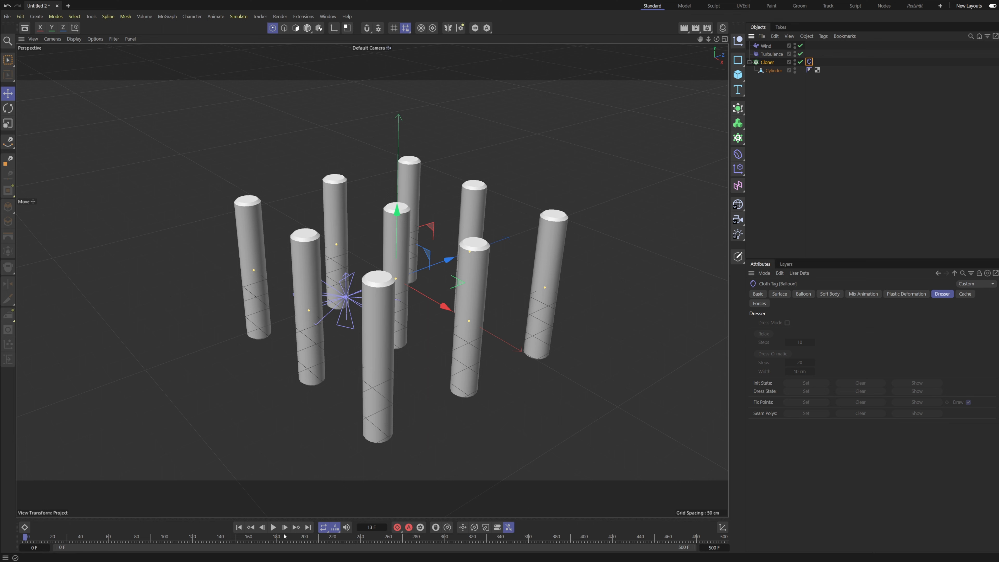
{"action": "left_click", "coordinate": [804, 295]}
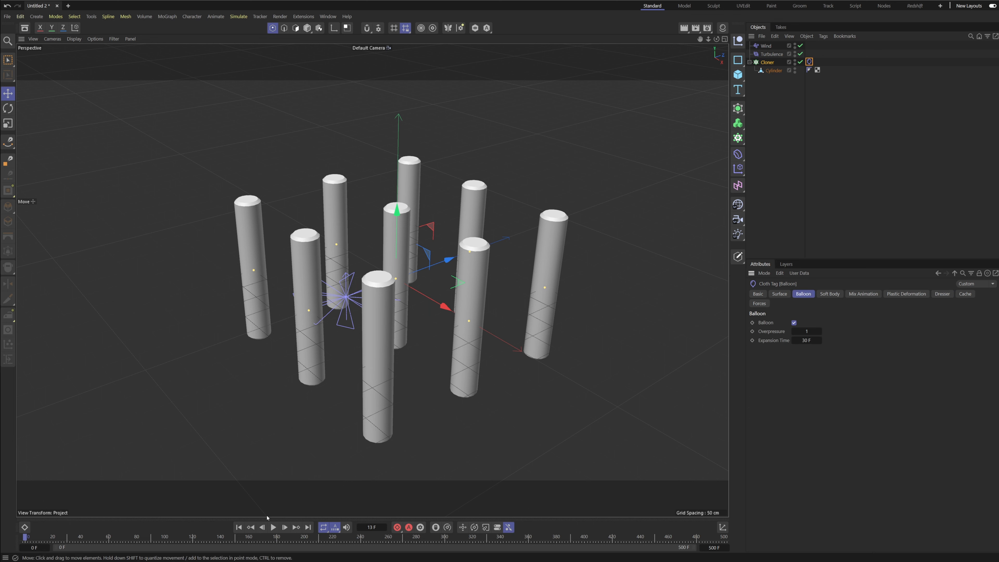
- Play the simulation with the Cloner's new Balloon tag, stop it and return to the first frame
{"action": "left_click", "coordinate": [273, 526]}
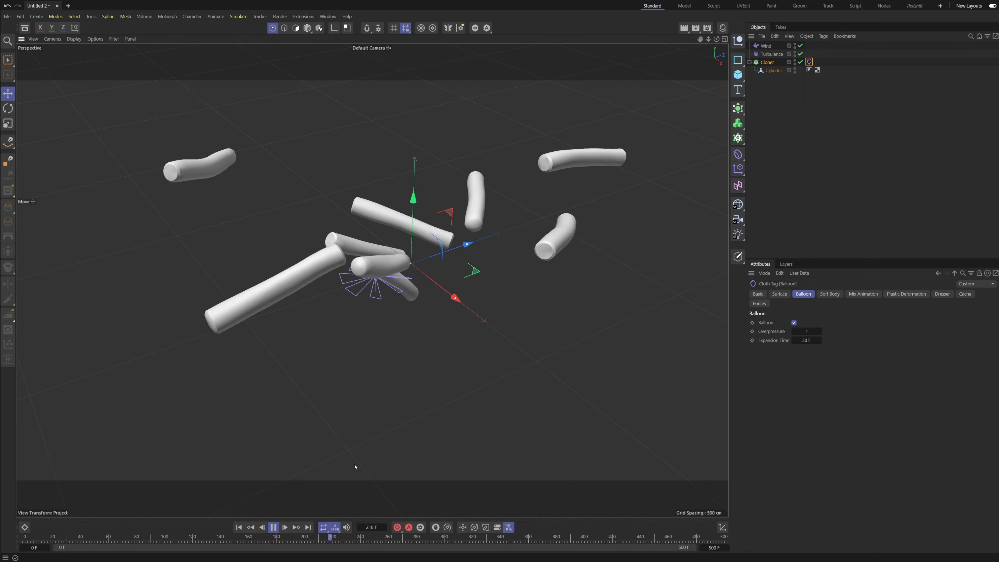
{"action": "left_click", "coordinate": [273, 526]}
{"action": "left_click", "coordinate": [239, 526]}
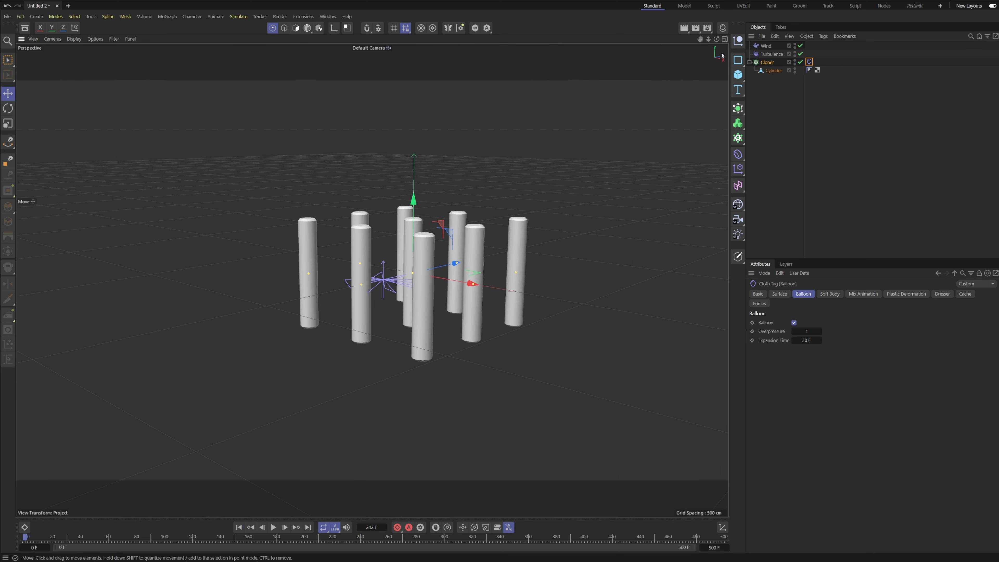
- Raise the Cloner along the Y axis so the grid of cylinders sits higher above the ground
{"action": "left_click_drag", "start_coordinate": [412, 212], "coordinate": [413, 170]}
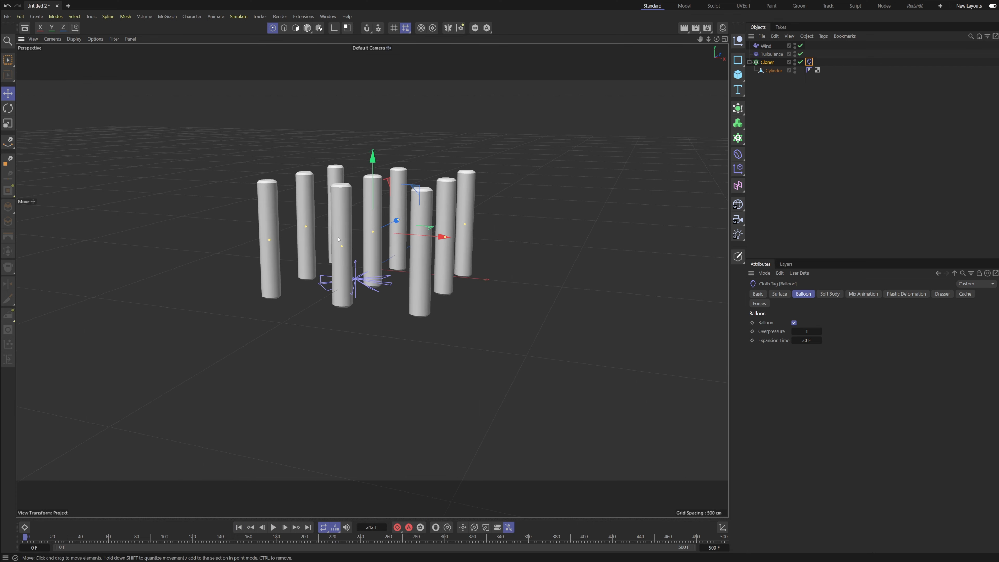
{"action": "left_click_drag", "start_coordinate": [352, 89], "coordinate": [329, 126], "text": "alt"}
{"action": "middle_click_drag", "start_coordinate": [329, 126], "coordinate": [319, 181], "text": "alt"}
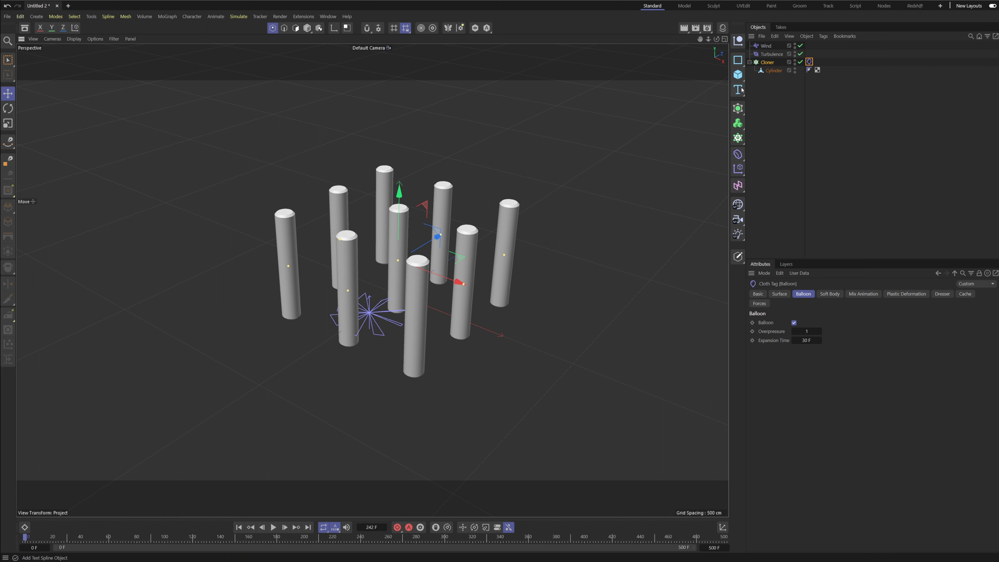
- Add a Plane primitive, place it just above the Cloner in the object hierarchy, and scale it to about 829 cm square
{"action": "left_click", "coordinate": [737, 74]}
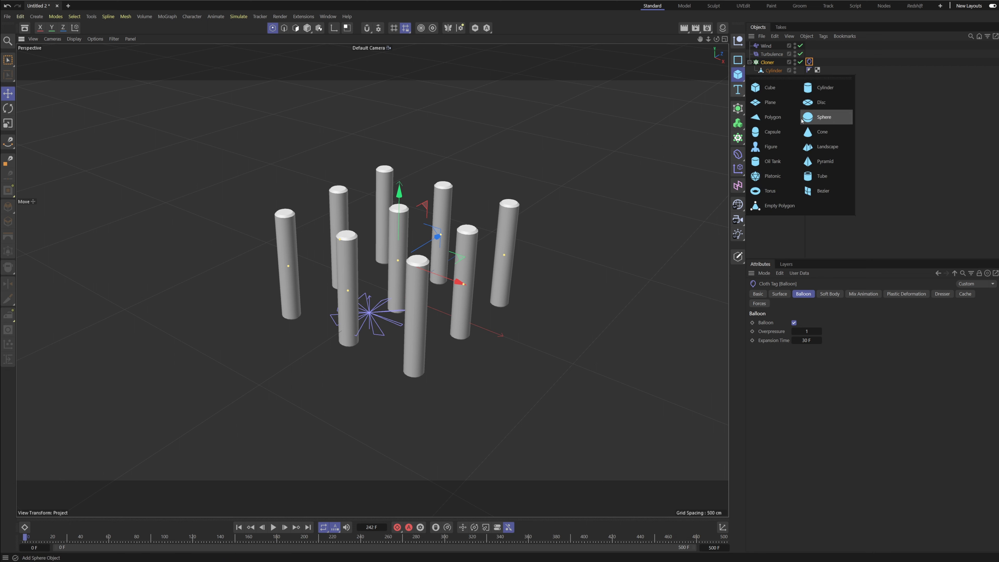
{"action": "left_click", "coordinate": [772, 103]}
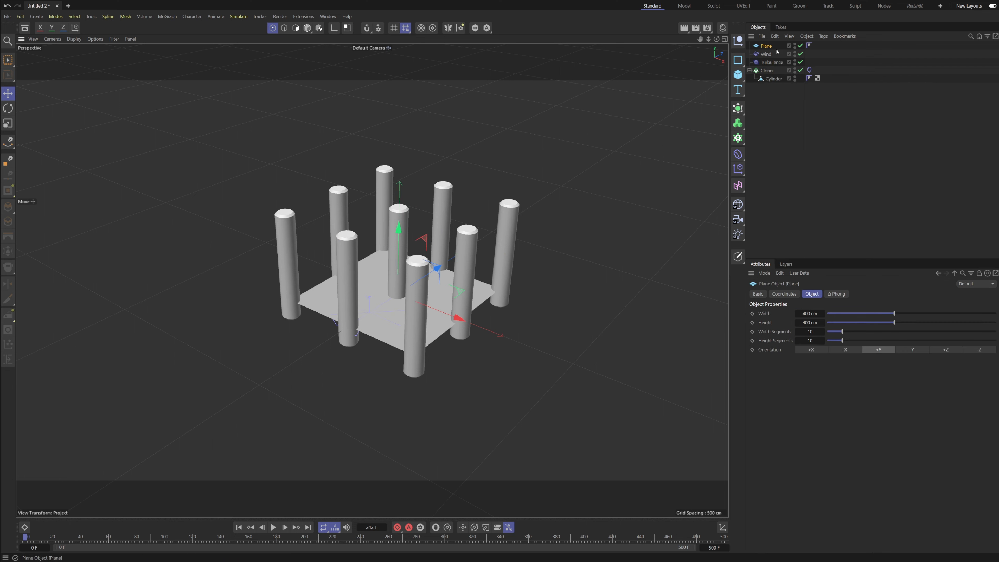
{"action": "left_click_drag", "start_coordinate": [764, 48], "coordinate": [765, 64]}
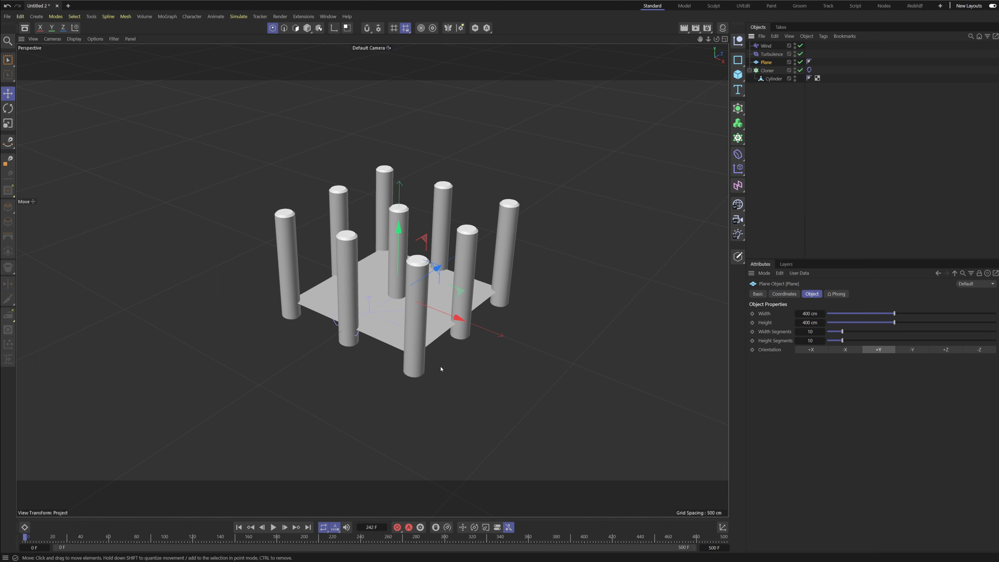
{"action": "key", "text": "t"}
{"action": "left_click_drag", "start_coordinate": [413, 394], "coordinate": [672, 315]}
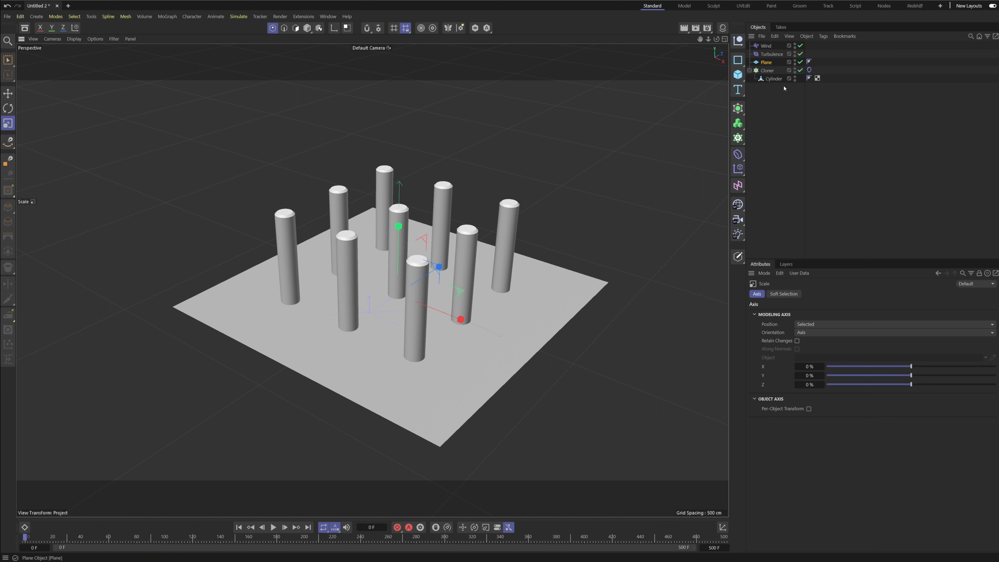
- Set the Cloner's mode to Object and use the Plane as its distribution object
{"action": "left_click", "coordinate": [767, 70]}
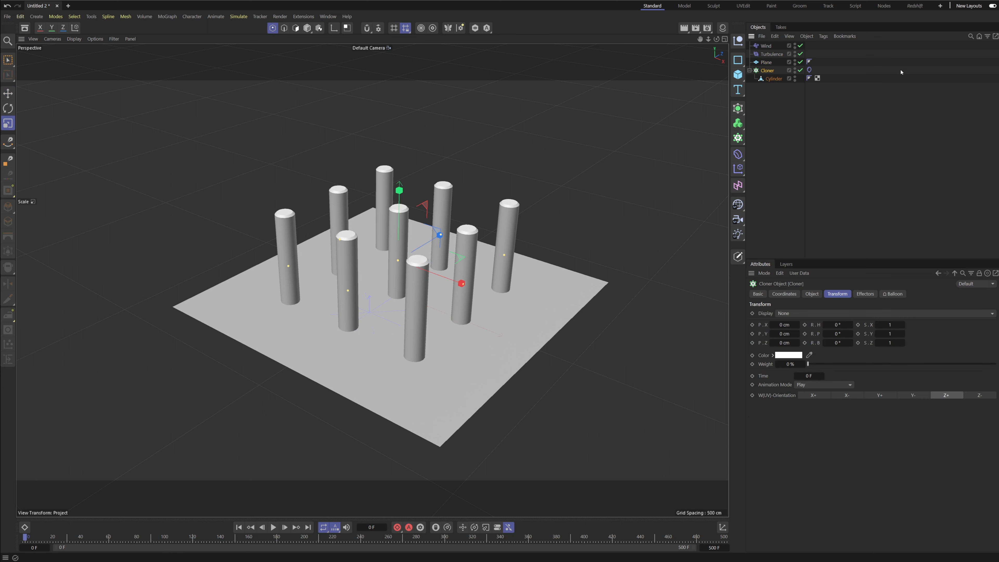
{"action": "left_click", "coordinate": [811, 295]}
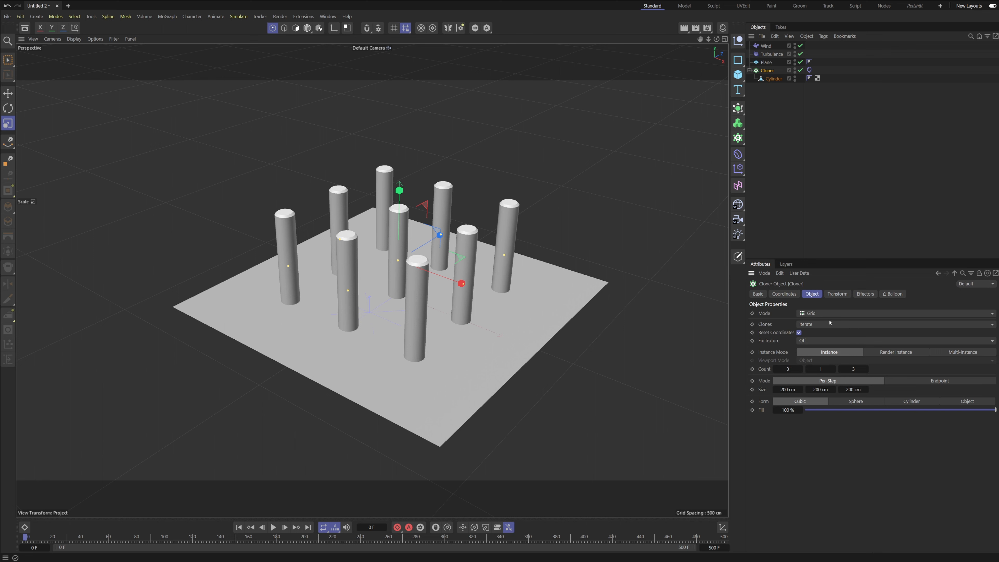
{"action": "left_click", "coordinate": [813, 314]}
{"action": "left_click", "coordinate": [863, 320]}
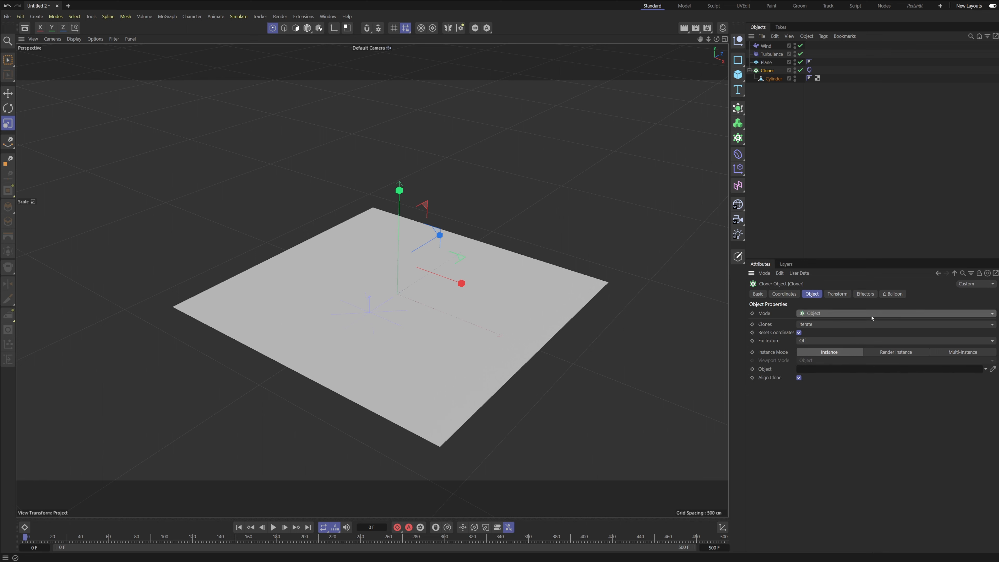
{"action": "left_click_drag", "start_coordinate": [764, 64], "coordinate": [821, 329]}
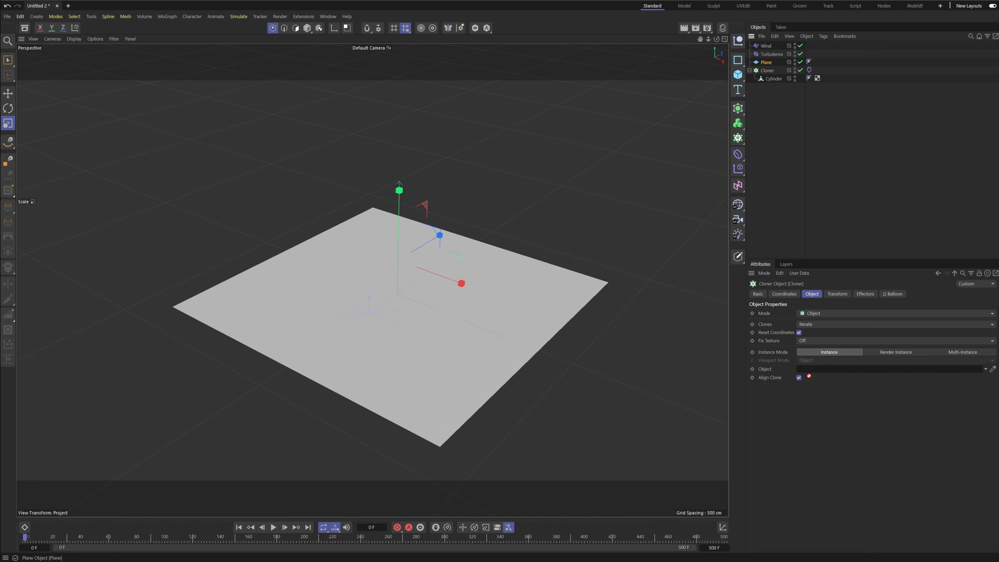
{"action": "left_click_drag", "start_coordinate": [809, 376], "coordinate": [808, 371]}
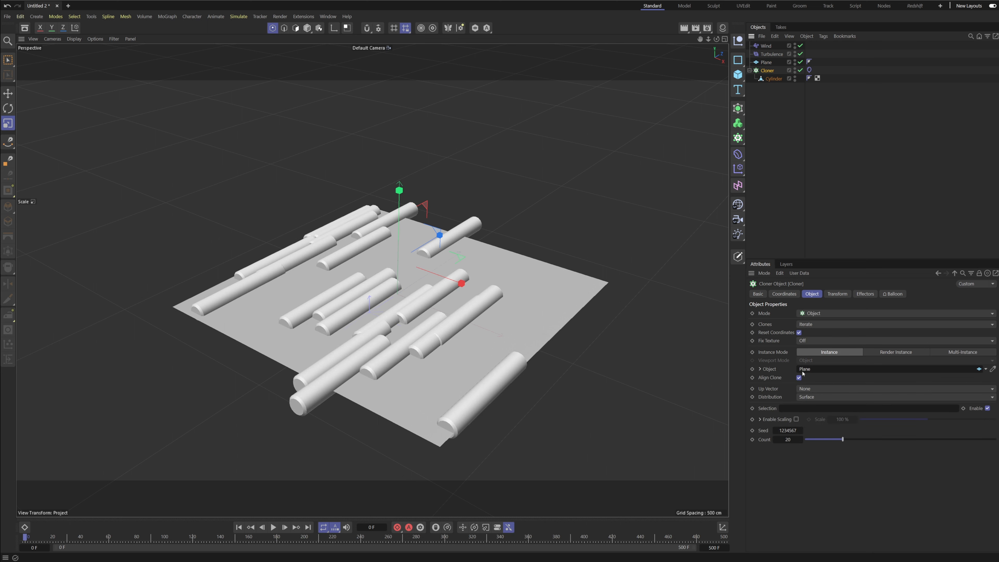
- Stand the clones upright by setting the Cloner's transform pitch rotation (R.P) to 90°
{"action": "left_click", "coordinate": [838, 294]}
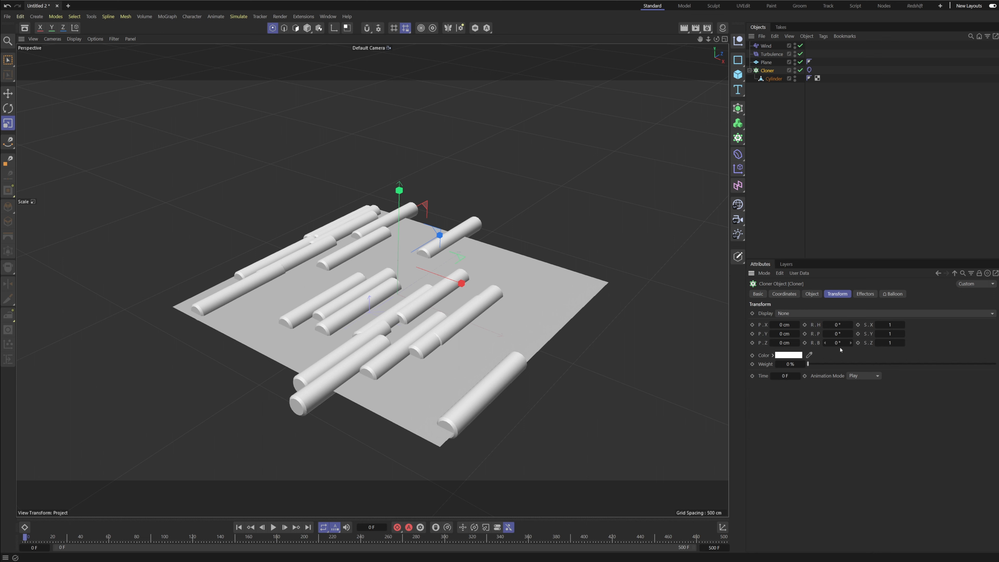
{"action": "left_click_drag", "start_coordinate": [838, 343], "coordinate": [855, 334]}
{"action": "key", "text": "ctrl+z"}
{"action": "left_click", "coordinate": [851, 333]}
{"action": "left_click", "coordinate": [851, 334]}
{"action": "left_click", "coordinate": [851, 333]}
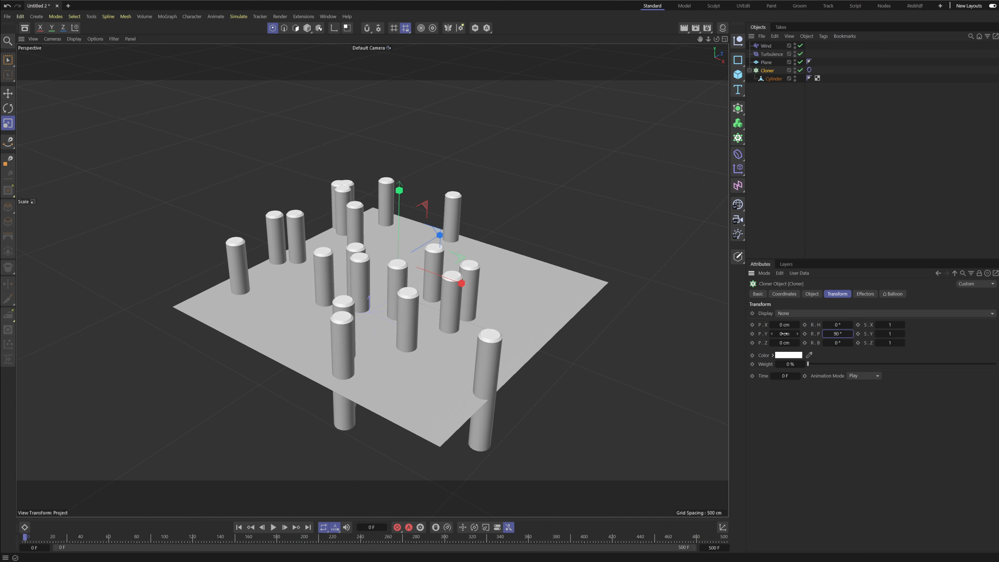
- Set the Cloner's transform Z position to 150 cm to rest the cylinders' bases on the plane
{"action": "left_click_drag", "start_coordinate": [784, 343], "coordinate": [810, 343]}
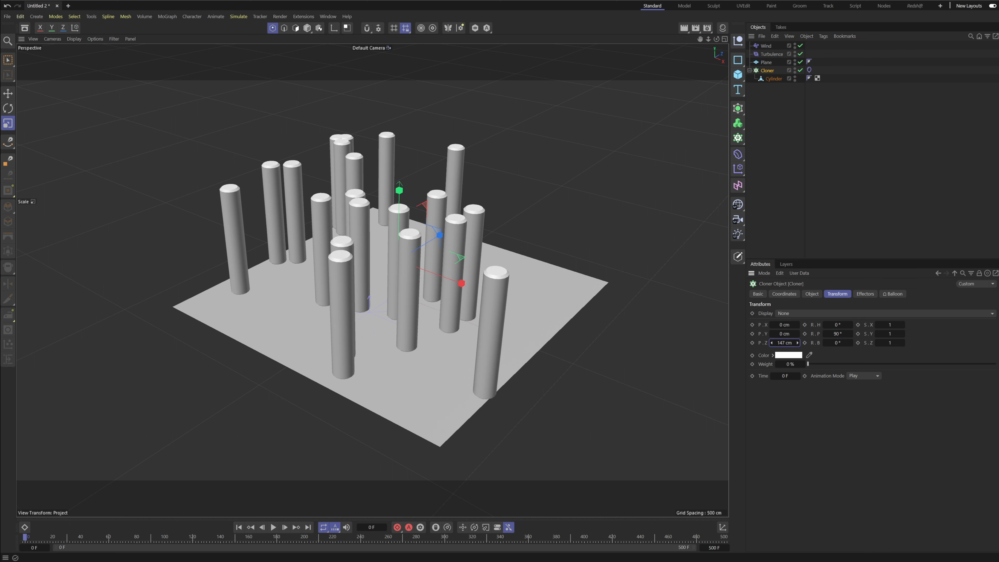
{"action": "left_click_drag", "start_coordinate": [407, 352], "coordinate": [451, 298], "text": "alt"}
{"action": "right_click_drag", "start_coordinate": [434, 346], "coordinate": [514, 329], "text": "alt"}
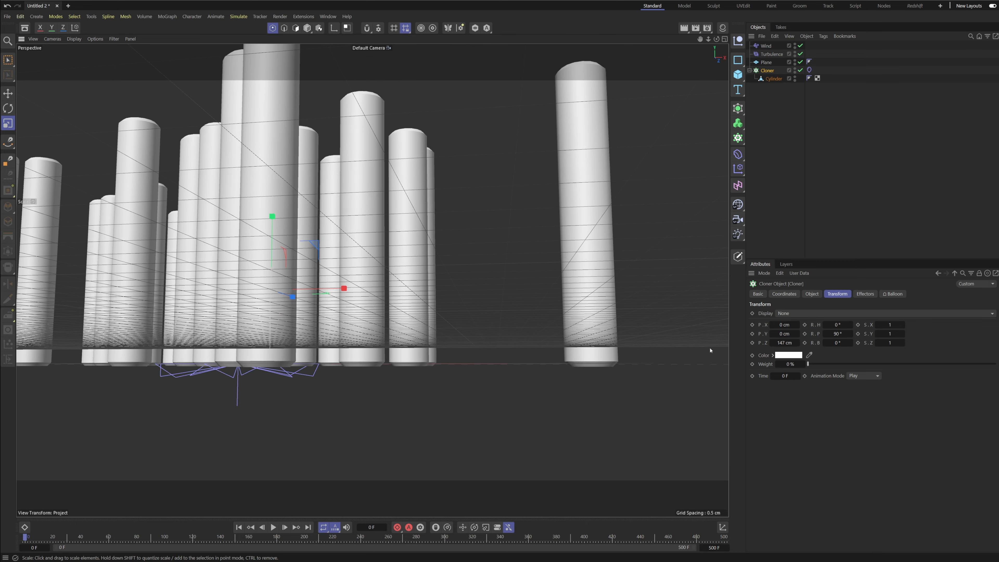
{"action": "left_click", "coordinate": [797, 344]}
{"action": "left_click", "coordinate": [797, 344]}
{"action": "left_click", "coordinate": [797, 343]}
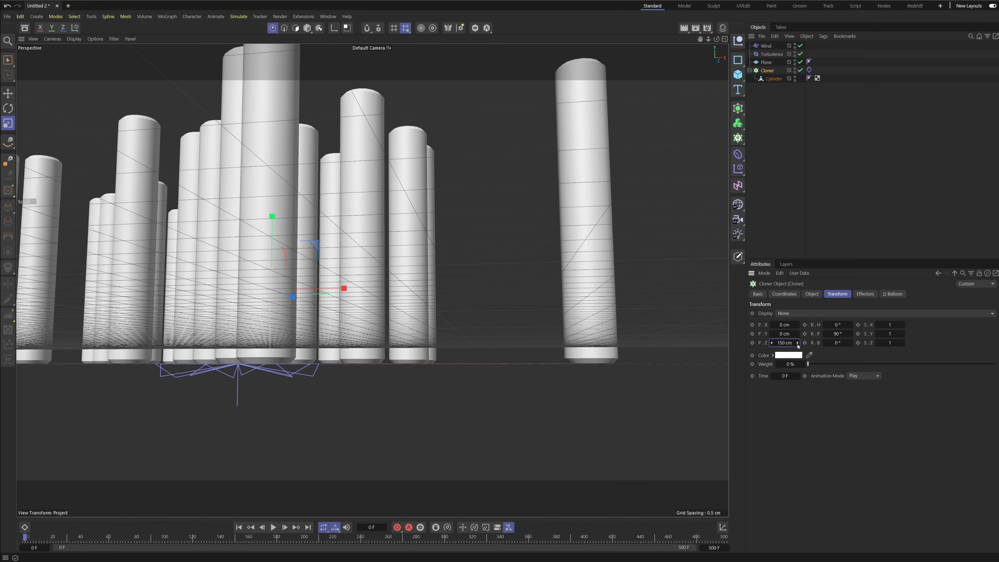
{"action": "left_click_drag", "start_coordinate": [531, 320], "coordinate": [486, 356], "text": "alt"}
{"action": "middle_click_drag", "start_coordinate": [508, 405], "coordinate": [541, 324], "text": "alt"}
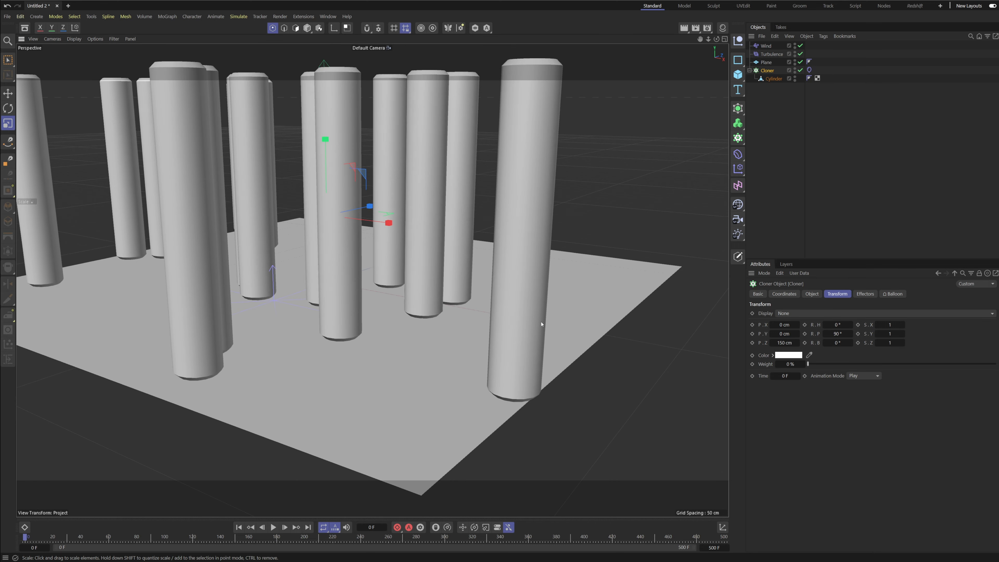
{"action": "right_click_drag", "start_coordinate": [541, 324], "coordinate": [434, 255], "text": "alt"}
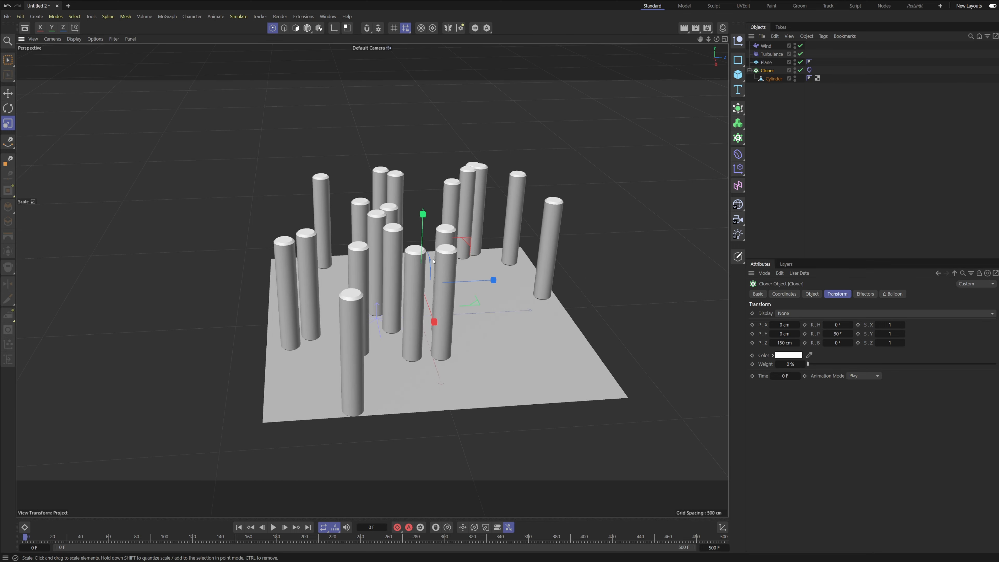
- Duplicate the Plane, rename the copy Colider, and scale it up to about 1190 cm square
{"action": "left_click", "coordinate": [434, 255]}
{"action": "left_click_drag", "start_coordinate": [766, 69], "coordinate": [766, 69], "text": "ctrl"}
{"action": "double_click", "coordinate": [767, 70]}
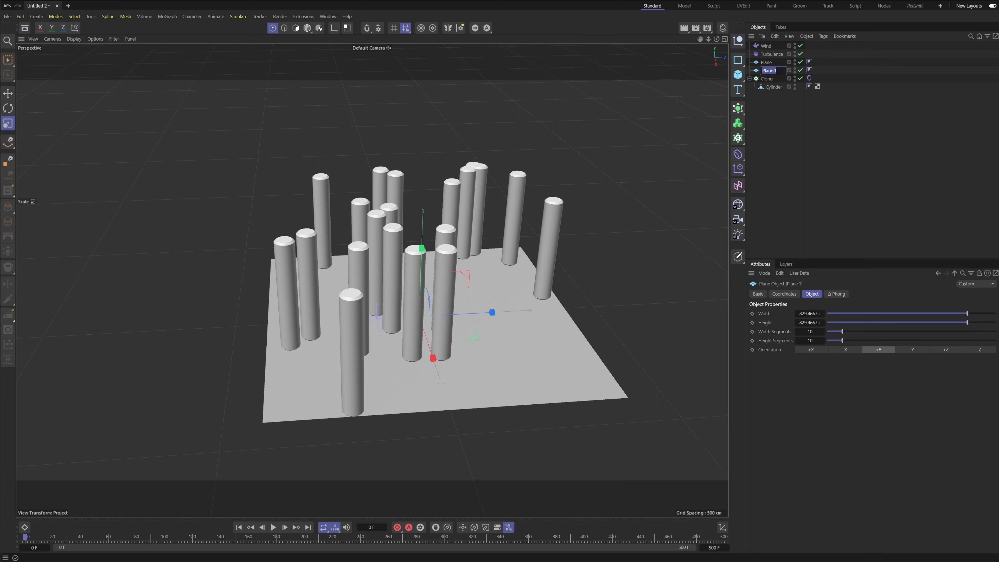
{"action": "type", "text": "Colider"}
{"action": "key", "text": "Return"}
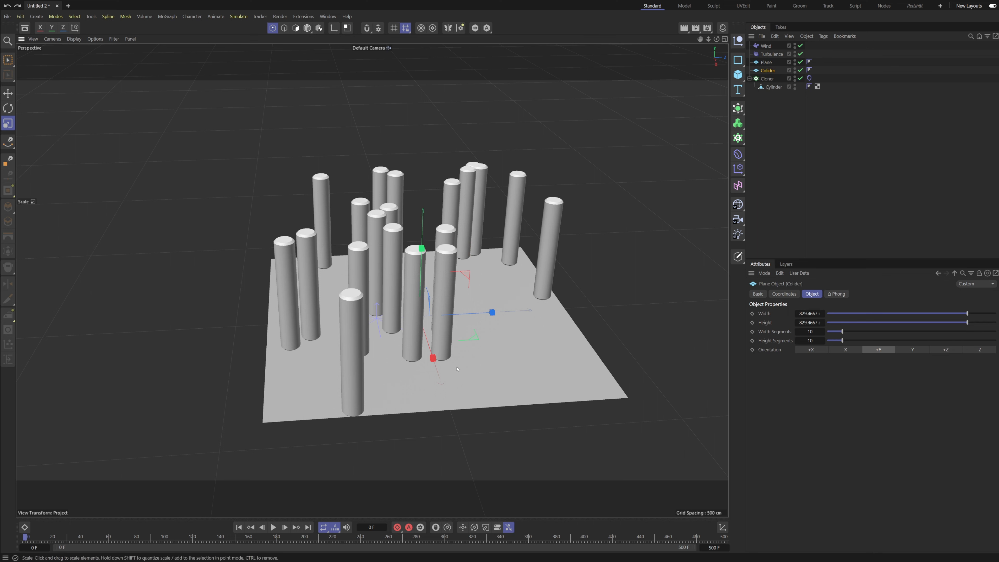
{"action": "left_click_drag", "start_coordinate": [334, 372], "coordinate": [472, 307]}
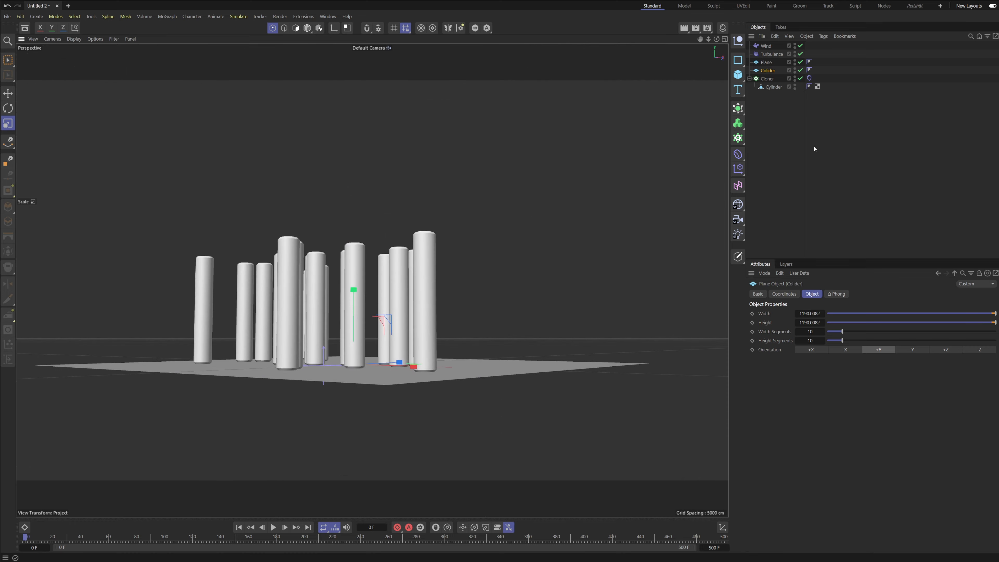
- Raise the Colider plane slightly so it cuts through the cylinders just above their bases
{"action": "left_click_drag", "start_coordinate": [416, 244], "coordinate": [383, 275], "text": "alt"}
{"action": "key", "text": "e"}
{"action": "left_click_drag", "start_coordinate": [380, 249], "coordinate": [380, 244]}
{"action": "left_click_drag", "start_coordinate": [390, 298], "coordinate": [417, 271], "text": "alt"}
{"action": "scroll", "coordinate": [366, 294], "scroll_direction": "up", "scroll_amount": 5}
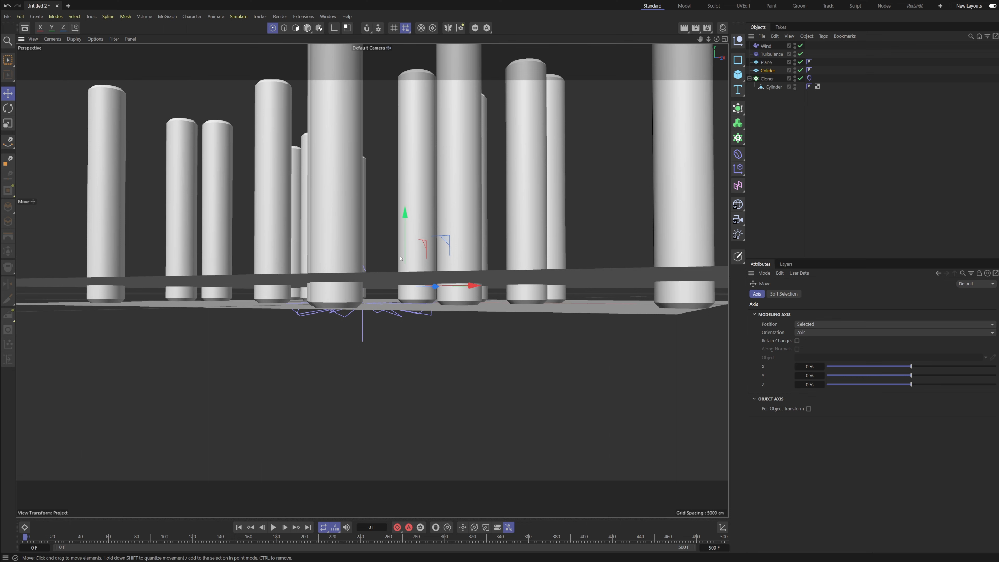
{"action": "left_click_drag", "start_coordinate": [378, 278], "coordinate": [381, 284]}
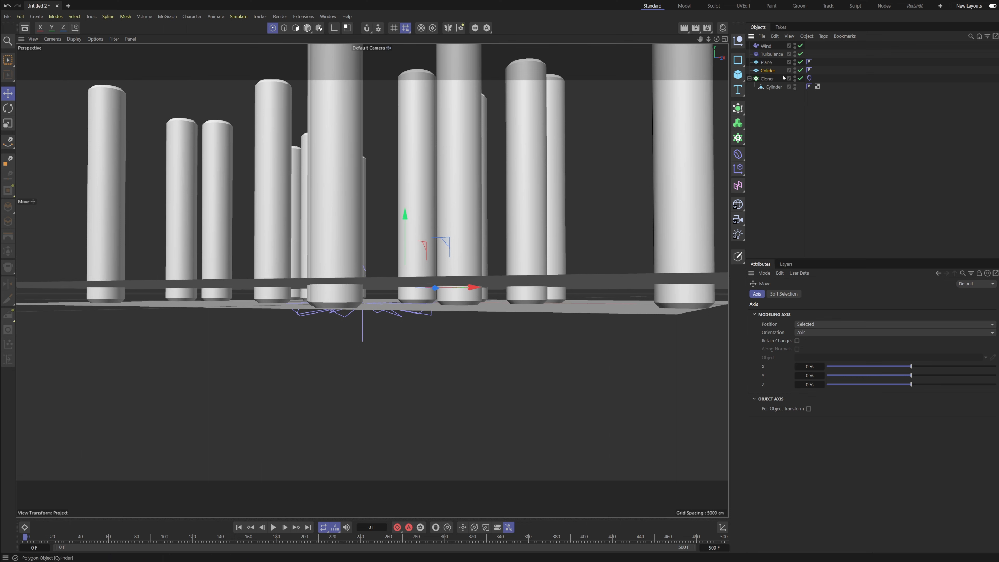
- Add a Collider simulation tag to the Colider plane, set its collider side to Both, and test it by playing the simulation
{"action": "right_click", "coordinate": [767, 75]}
{"action": "mouse_move", "coordinate": [807, 195]}
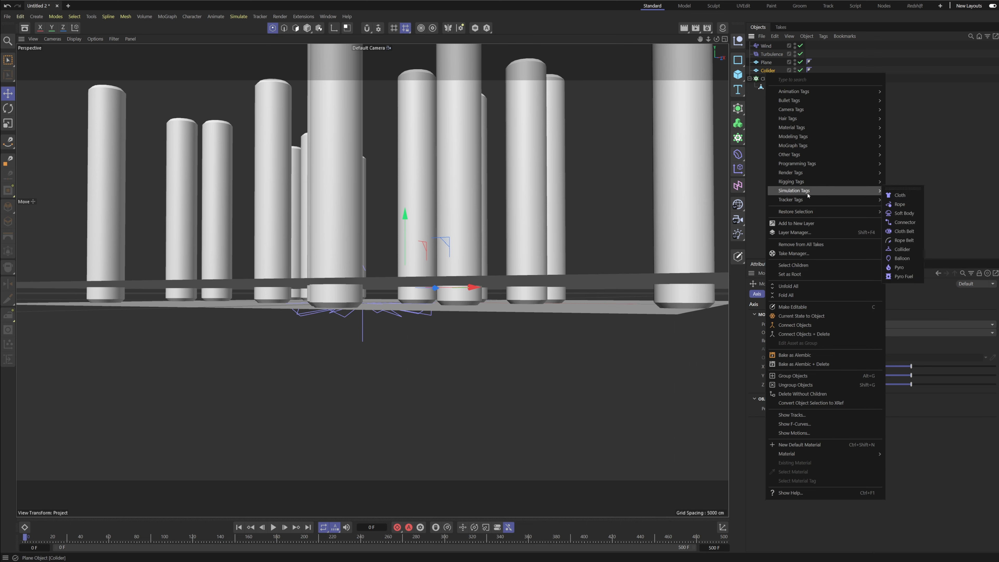
{"action": "left_click", "coordinate": [901, 250]}
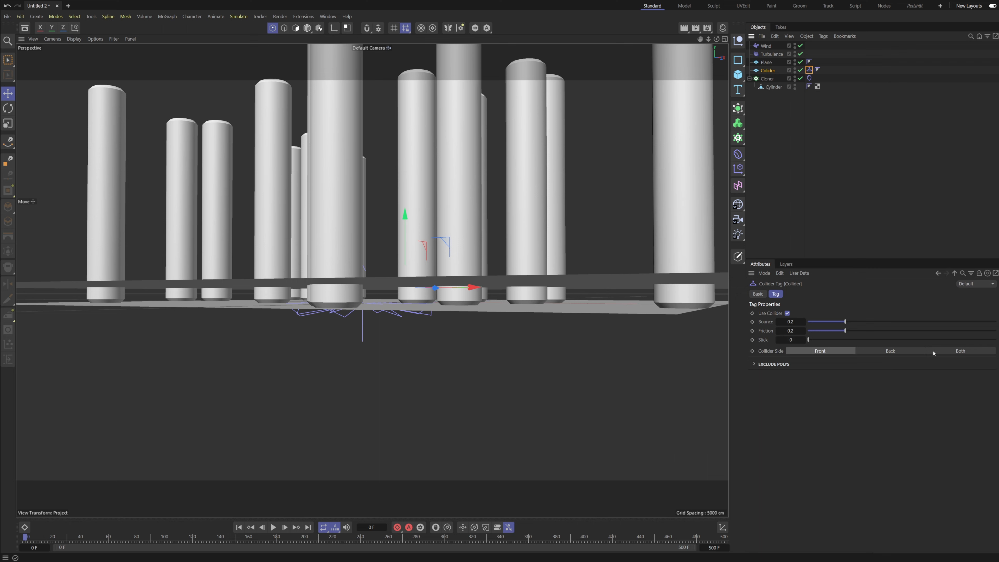
{"action": "left_click", "coordinate": [972, 352]}
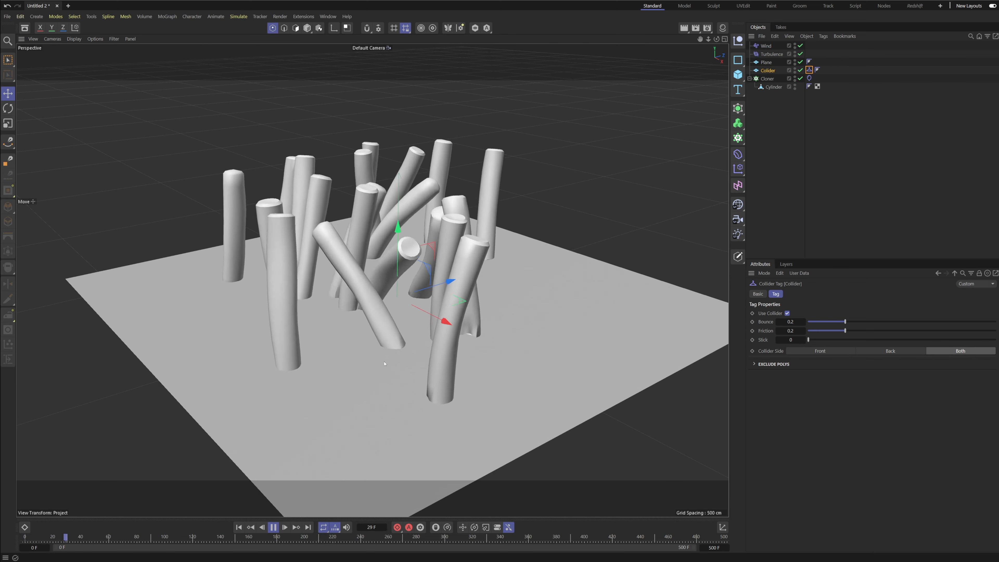
{"action": "left_click_drag", "start_coordinate": [422, 354], "coordinate": [373, 322], "text": "alt"}
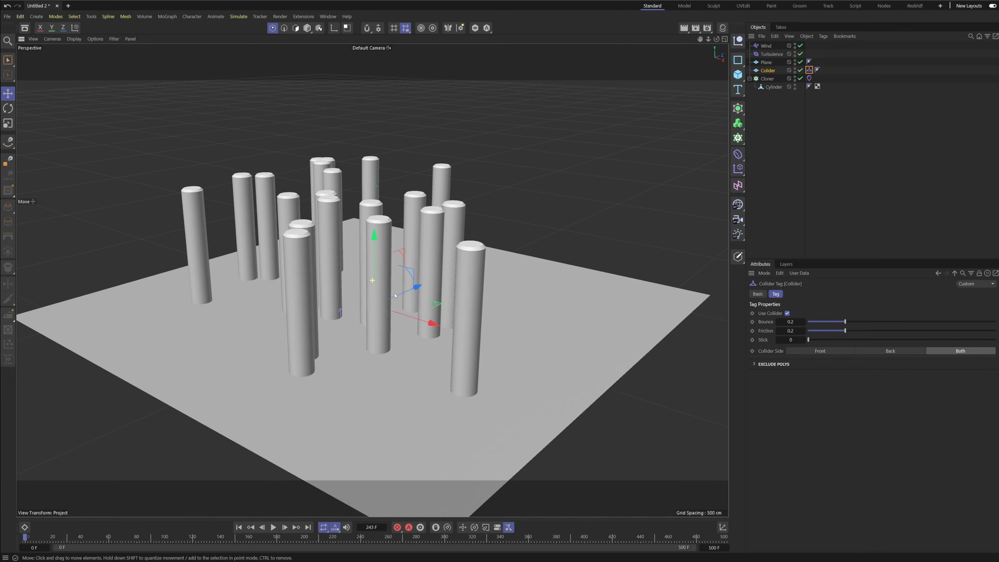
{"action": "left_click_drag", "start_coordinate": [395, 295], "coordinate": [350, 323], "text": "alt"}
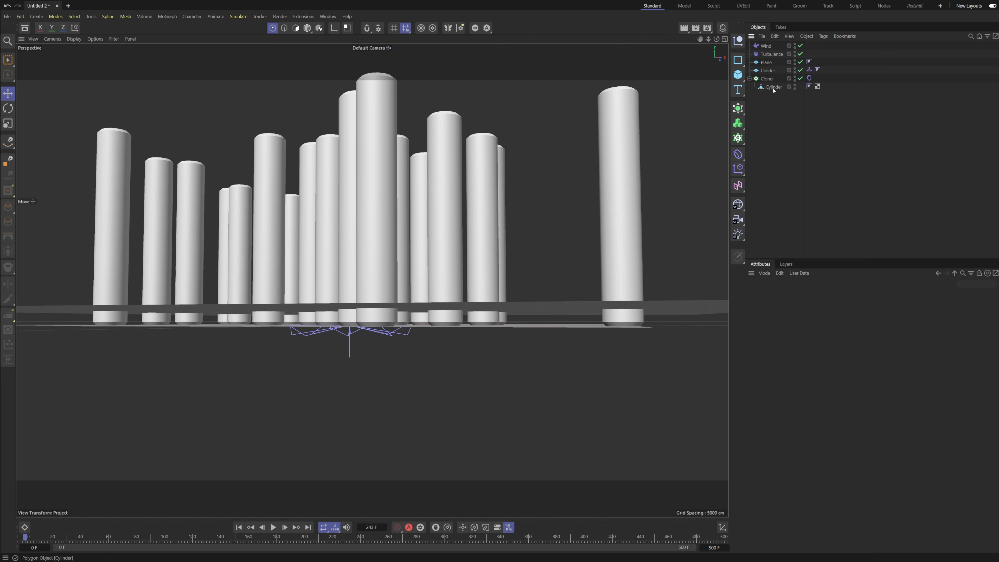
- In the front view, select the lowest ring of side polygons on the Cylinder with Rectangle Selection
{"action": "left_click", "coordinate": [774, 88]}
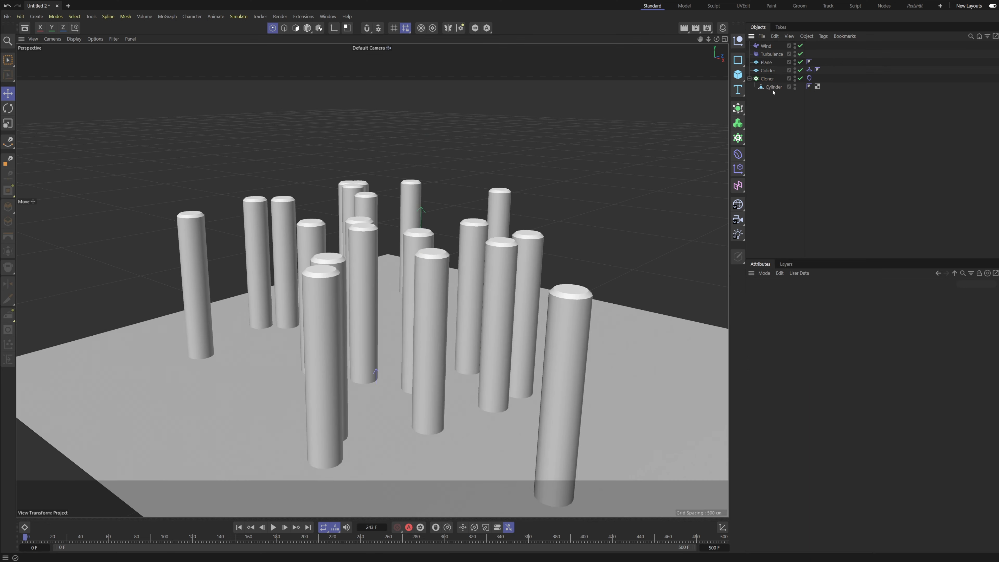
{"action": "left_click", "coordinate": [773, 88]}
{"action": "middle_click", "coordinate": [591, 417]}
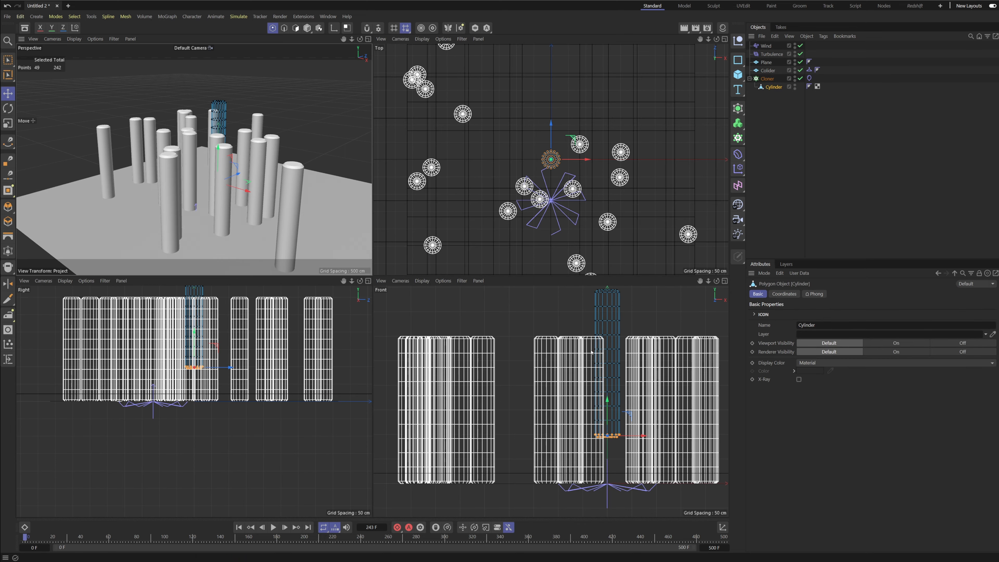
{"action": "middle_click", "coordinate": [592, 417]}
{"action": "scroll", "coordinate": [468, 320], "scroll_direction": "up", "scroll_amount": 3}
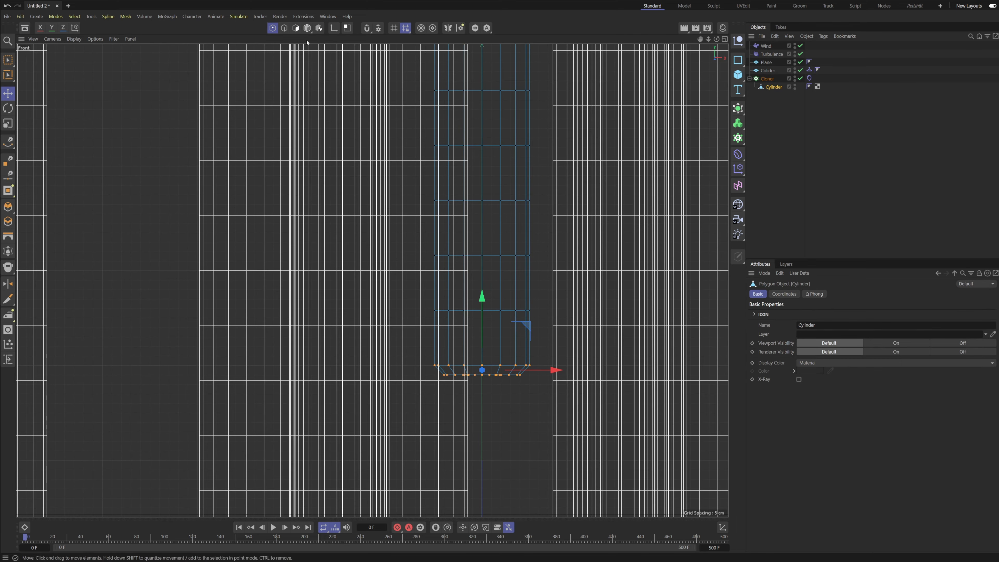
{"action": "left_click", "coordinate": [296, 28]}
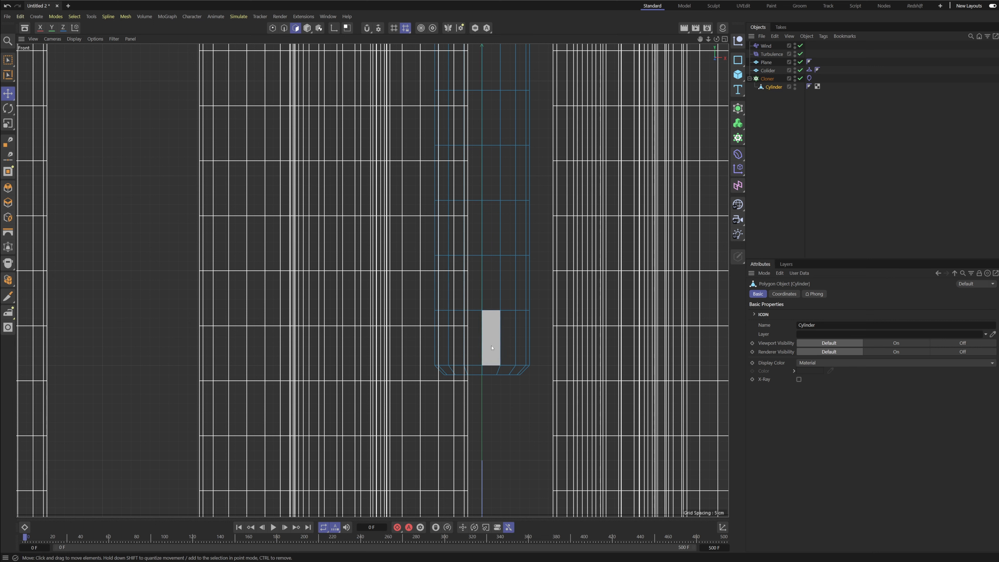
{"action": "left_click", "coordinate": [8, 60]}
{"action": "left_click", "coordinate": [46, 88]}
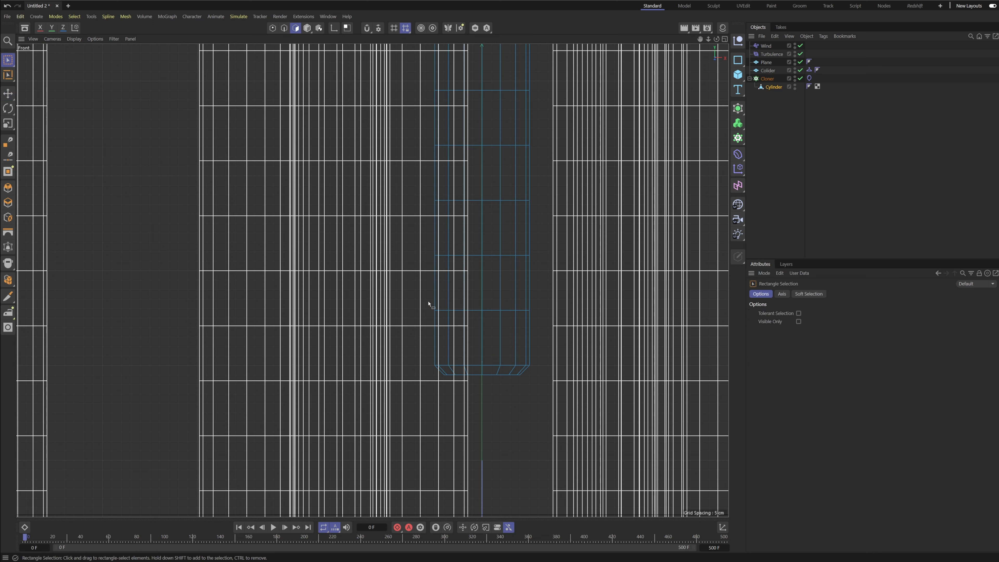
{"action": "left_click_drag", "start_coordinate": [415, 298], "coordinate": [544, 370]}
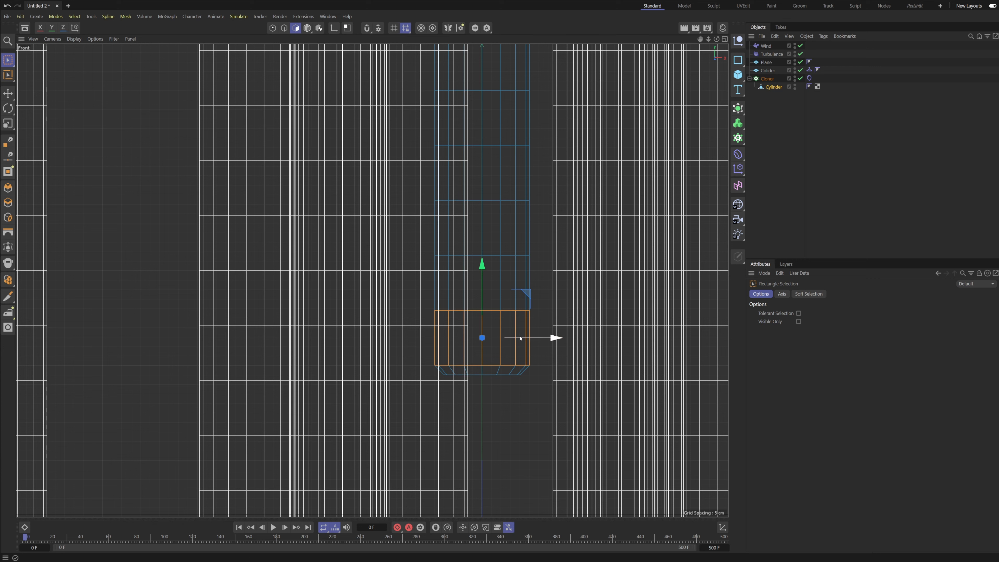
- Subdivide the selected polygon ring at the Cylinder's base and return to the perspective view
{"action": "key", "text": "u"}
{"action": "key", "text": "s"}
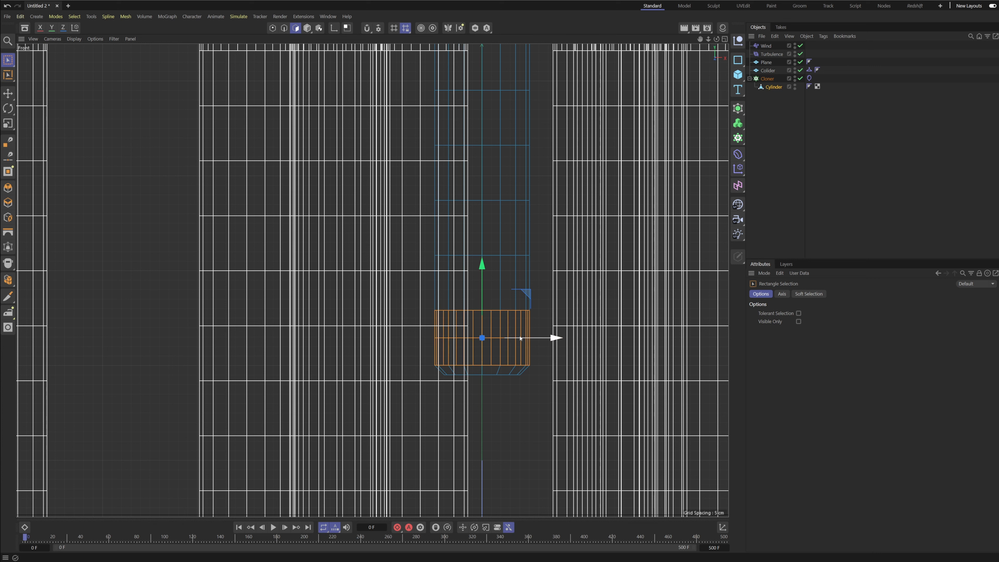
{"action": "key", "text": "e"}
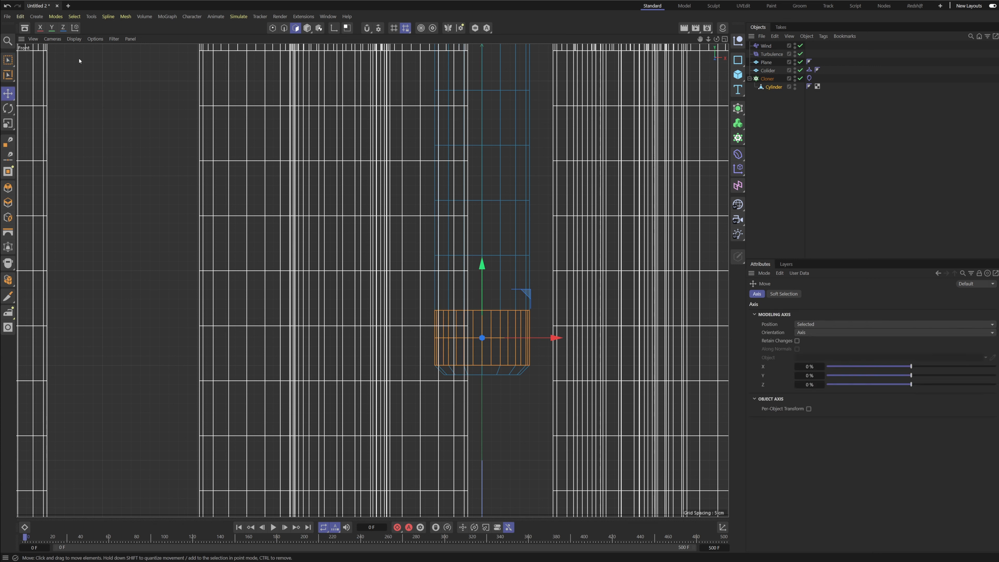
{"action": "middle_click", "coordinate": [325, 196]}
{"action": "middle_click", "coordinate": [325, 196]}
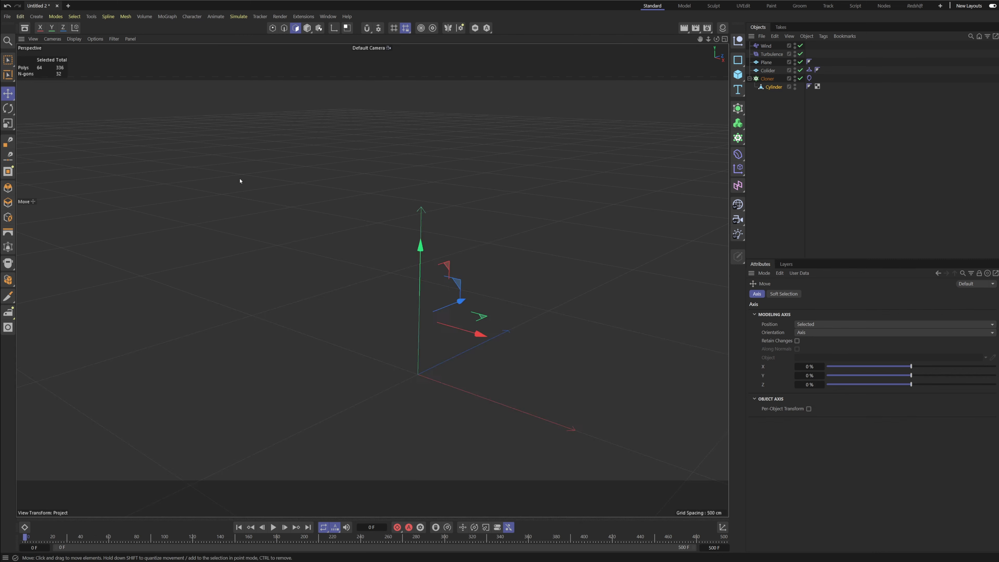
- Clear the selection, play the simulation and examine the cylinder bases at the collider from above and below, then rewind
{"action": "key", "text": "ctrl+shift+a"}
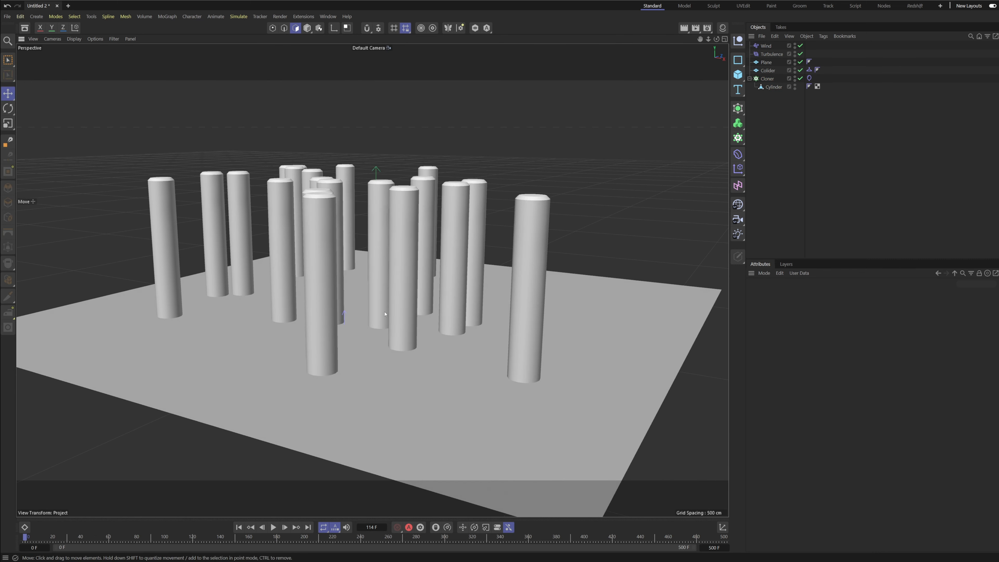
{"action": "middle_click_drag", "start_coordinate": [385, 314], "coordinate": [384, 273], "text": "alt"}
{"action": "scroll", "coordinate": [384, 273], "scroll_direction": "down", "scroll_amount": 3}
{"action": "left_click", "coordinate": [275, 529]}
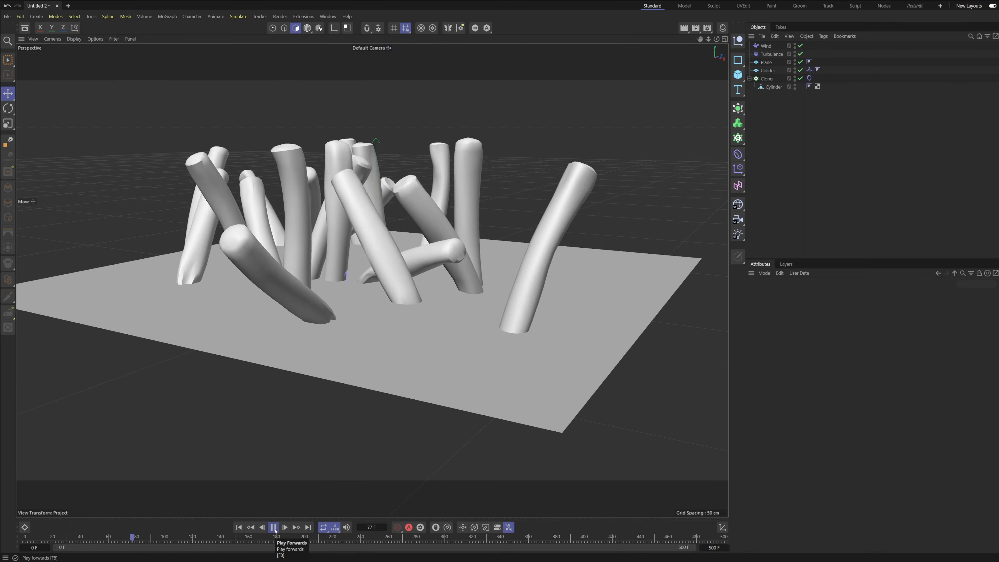
{"action": "left_click_drag", "start_coordinate": [368, 300], "coordinate": [363, 335], "text": "alt"}
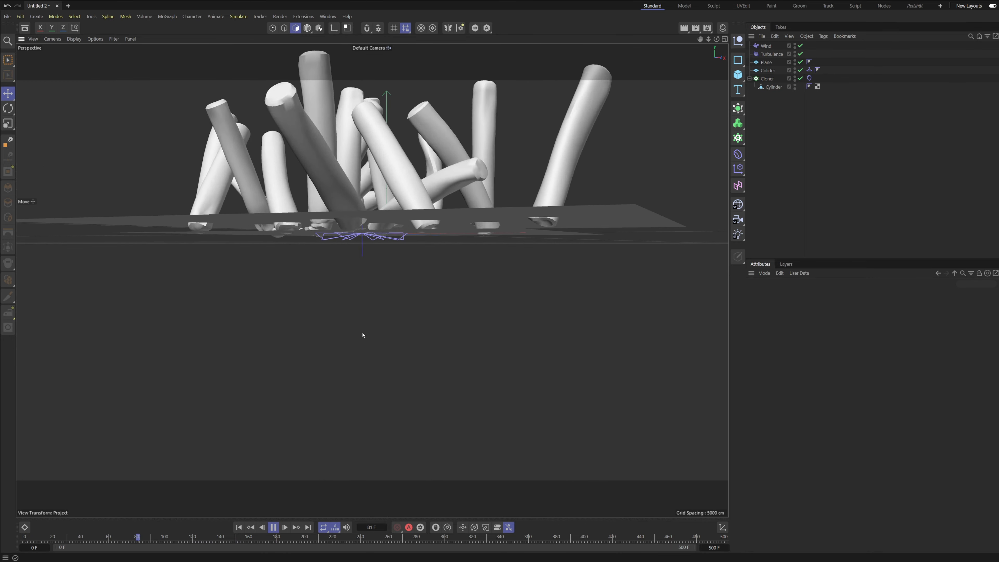
{"action": "left_click", "coordinate": [249, 528]}
{"action": "left_click_drag", "start_coordinate": [252, 384], "coordinate": [418, 285], "text": "alt"}
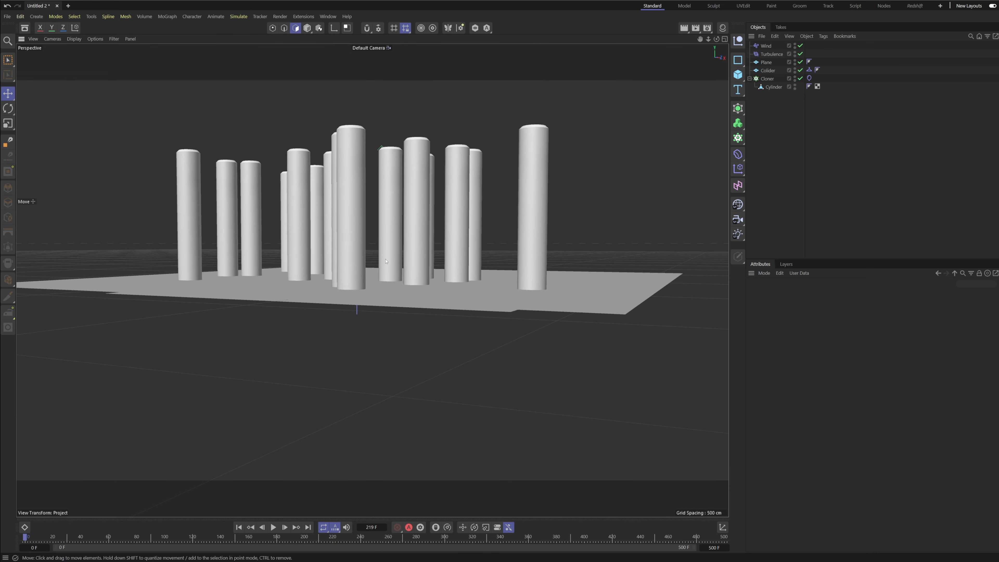
- Switch the viewport to Hidden Line display and inspect the Cylinder's subdivided polygon ring on the clones
{"action": "left_click", "coordinate": [53, 39]}
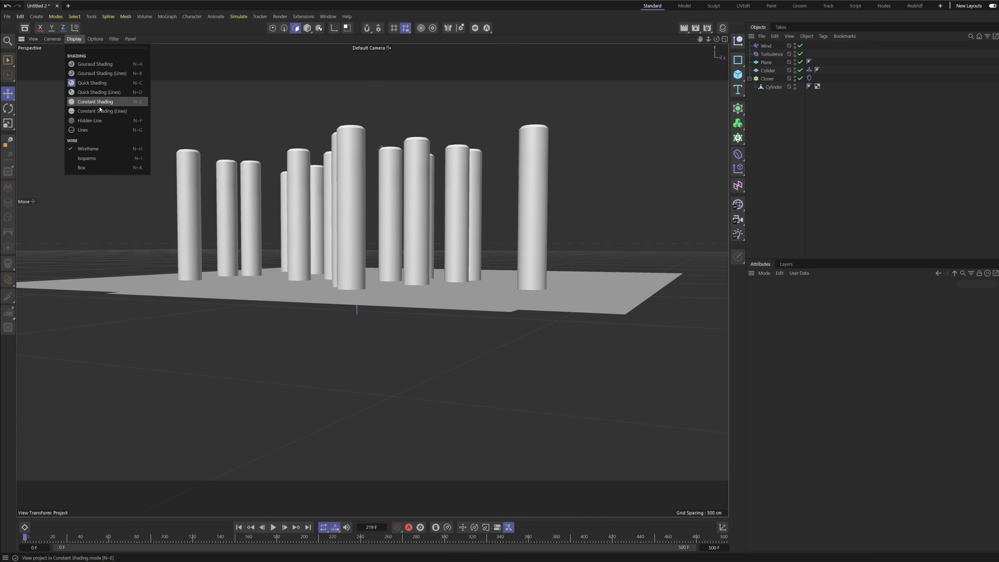
{"action": "left_click", "coordinate": [103, 127]}
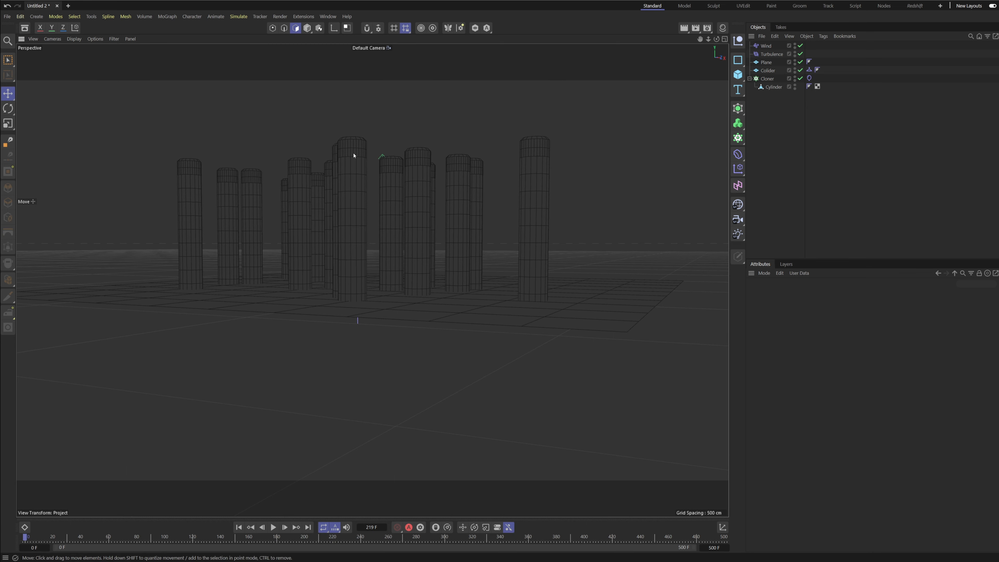
{"action": "left_click_drag", "start_coordinate": [351, 147], "coordinate": [401, 190], "text": "alt"}
{"action": "left_click", "coordinate": [766, 80]}
{"action": "left_click", "coordinate": [774, 87]}
{"action": "middle_click_drag", "start_coordinate": [401, 168], "coordinate": [403, 223], "text": "alt"}
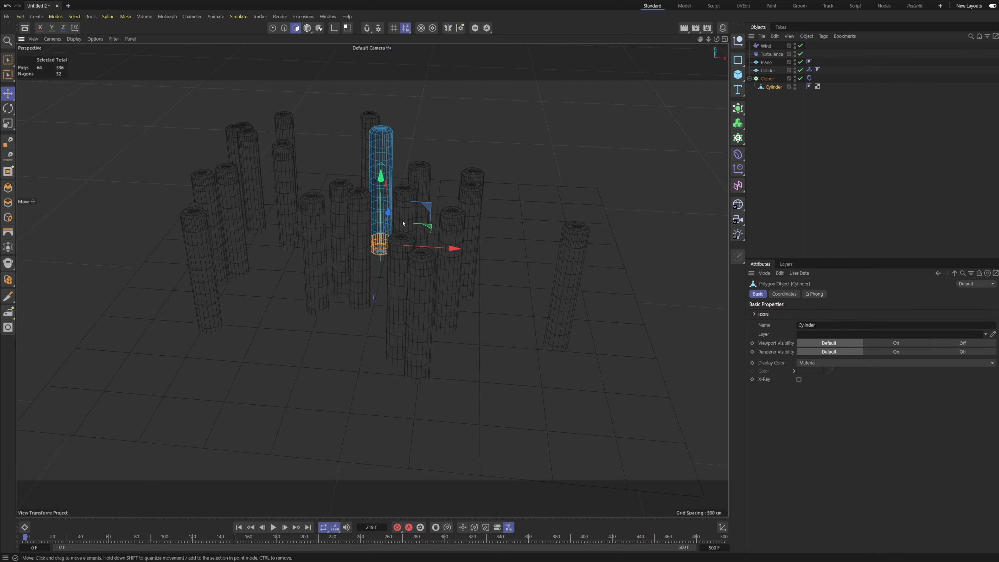
{"action": "right_click_drag", "start_coordinate": [364, 240], "coordinate": [411, 217], "text": "alt"}
- Flip the clones by setting the Cloner's transform pitch rotation (R.P) to -90°, and check their orientation at plane level
{"action": "left_click", "coordinate": [767, 78]}
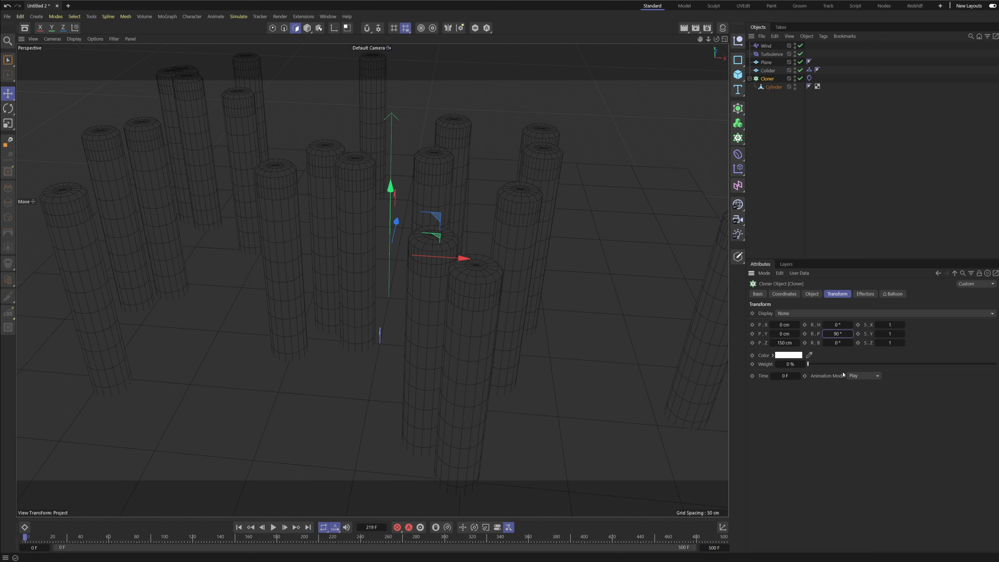
{"action": "left_click", "coordinate": [766, 79]}
{"action": "right_click_drag", "start_coordinate": [577, 308], "coordinate": [515, 348], "text": "alt"}
{"action": "left_click_drag", "start_coordinate": [515, 349], "coordinate": [474, 385], "text": "alt"}
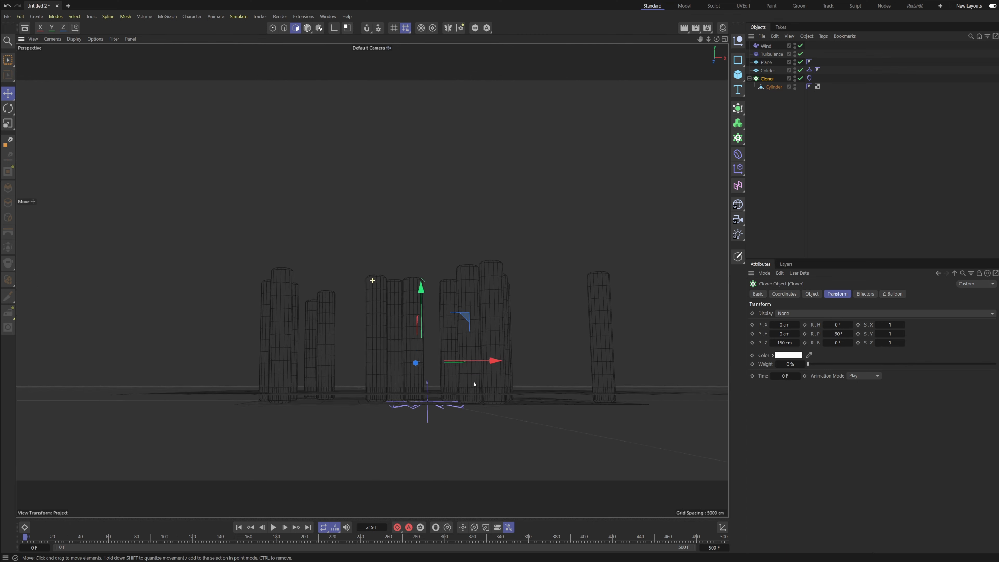
{"action": "right_click_drag", "start_coordinate": [474, 384], "coordinate": [532, 384], "text": "alt"}
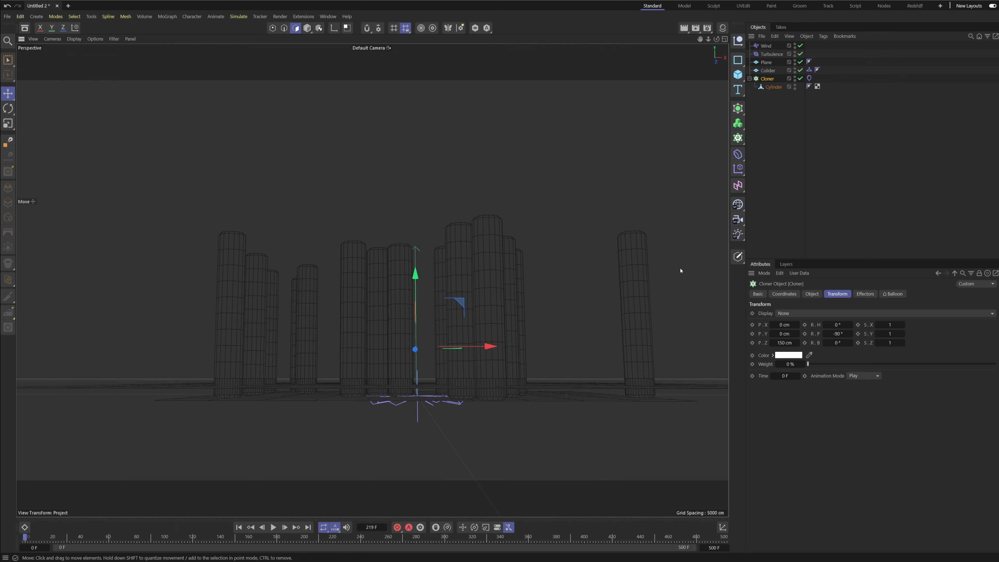
- Deselect everything, play the simulation in wireframe to check the flipped cylinders at the collider, and rewind
{"action": "left_click", "coordinate": [415, 435]}
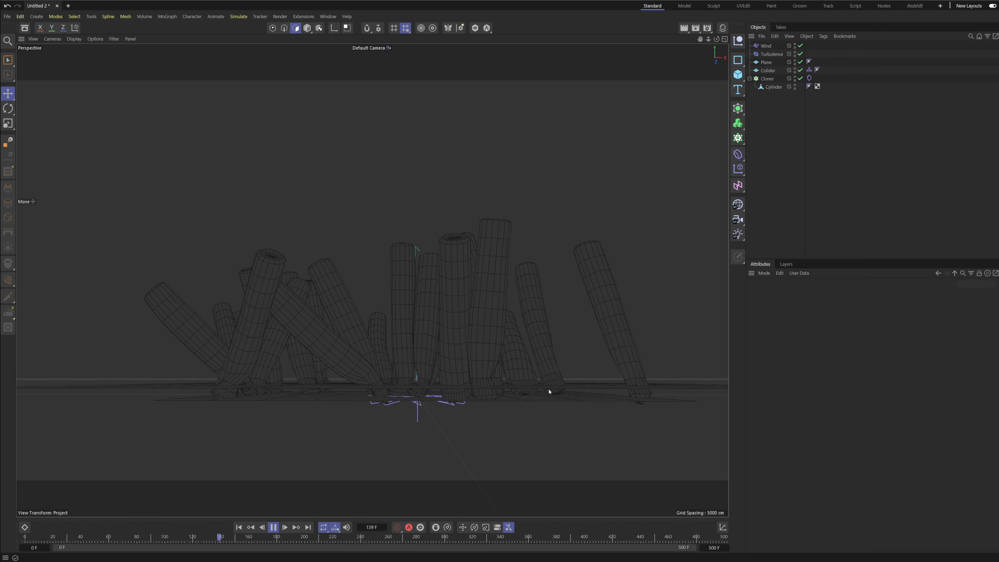
{"action": "mouse_move", "coordinate": [551, 386]}
{"action": "left_mouse_down", "text": "alt"}
{"action": "mouse_move", "coordinate": [540, 403]}
{"action": "mouse_move", "coordinate": [550, 403]}
{"action": "left_mouse_up", "text": "alt"}
{"action": "key", "text": "shift+f"}
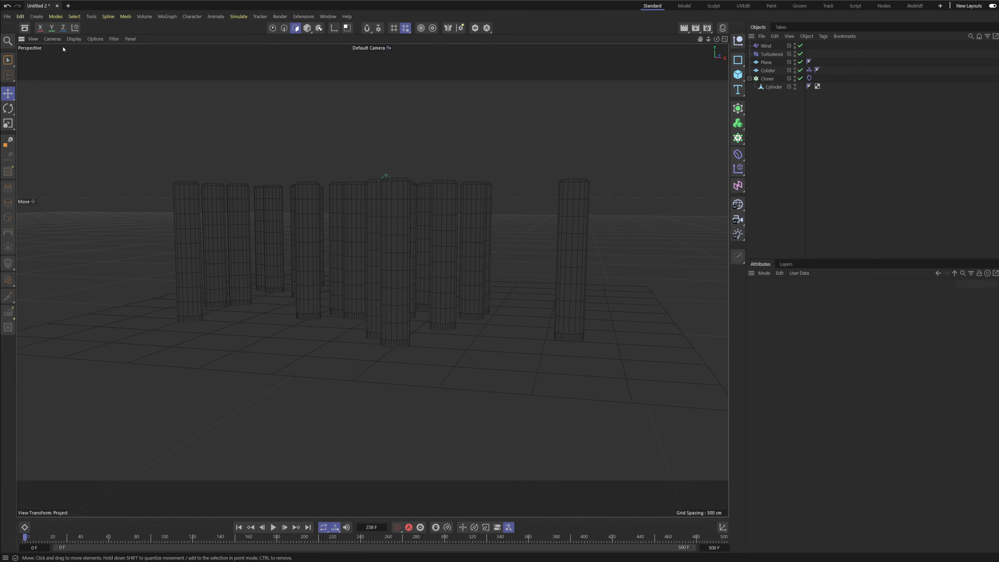
- Set the viewport display back to Quick Shading and frame the whole cylinder field from slightly above
{"action": "left_click", "coordinate": [74, 40]}
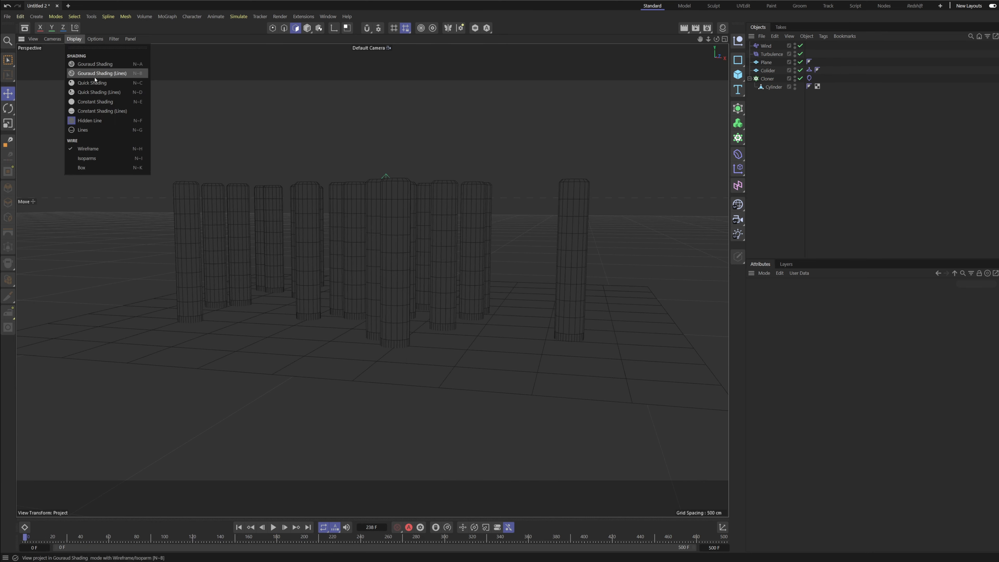
{"action": "left_click", "coordinate": [107, 85]}
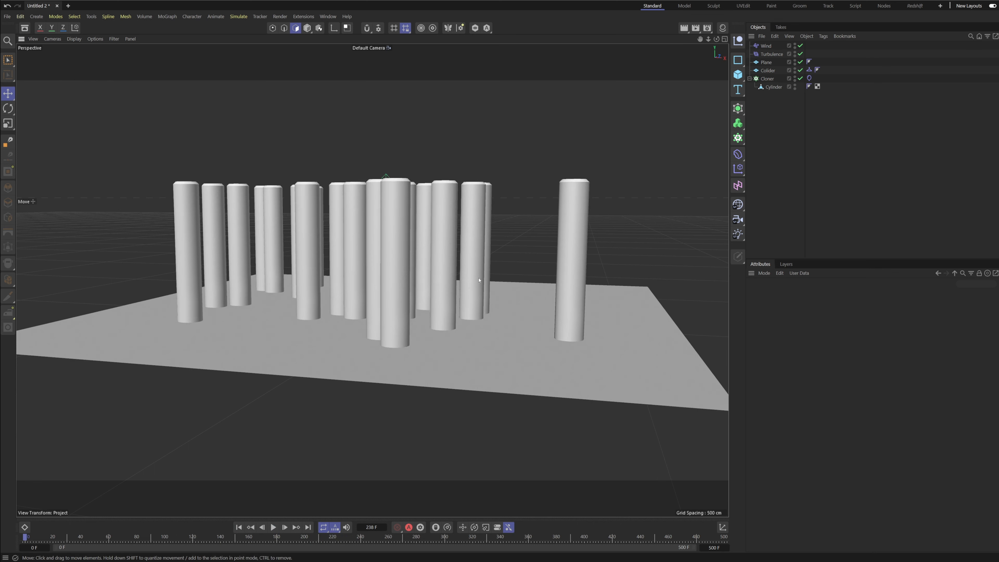
{"action": "middle_click_drag", "start_coordinate": [497, 264], "coordinate": [448, 217], "text": "alt"}
{"action": "left_click_drag", "start_coordinate": [448, 217], "coordinate": [437, 234], "text": "alt"}
{"action": "middle_click_drag", "start_coordinate": [412, 209], "coordinate": [425, 232], "text": "alt"}
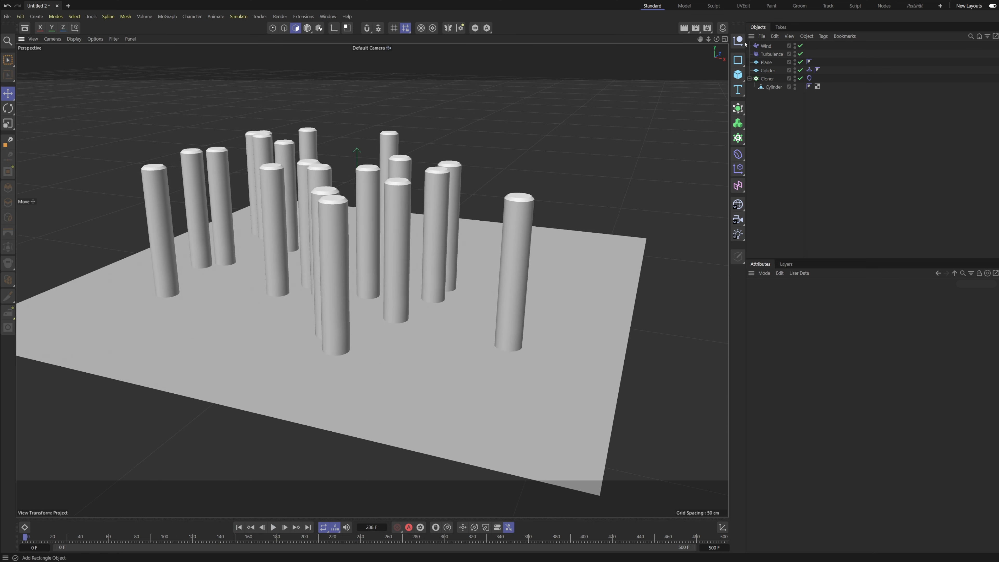
- Show the Turbulence object's properties, play the simulation, examine the closely placed cylinders, and rewind to the start
{"action": "left_click", "coordinate": [767, 54]}
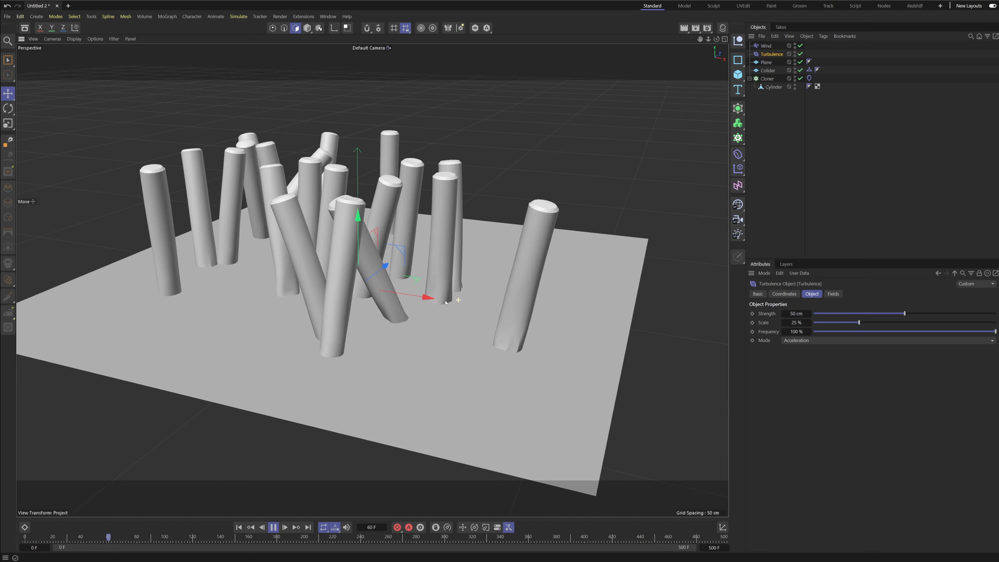
{"action": "left_click_drag", "start_coordinate": [458, 256], "coordinate": [471, 240], "text": "alt"}
{"action": "left_click_drag", "start_coordinate": [354, 212], "coordinate": [447, 217], "text": "alt"}
{"action": "scroll", "coordinate": [437, 244], "scroll_direction": "up", "scroll_amount": 3}
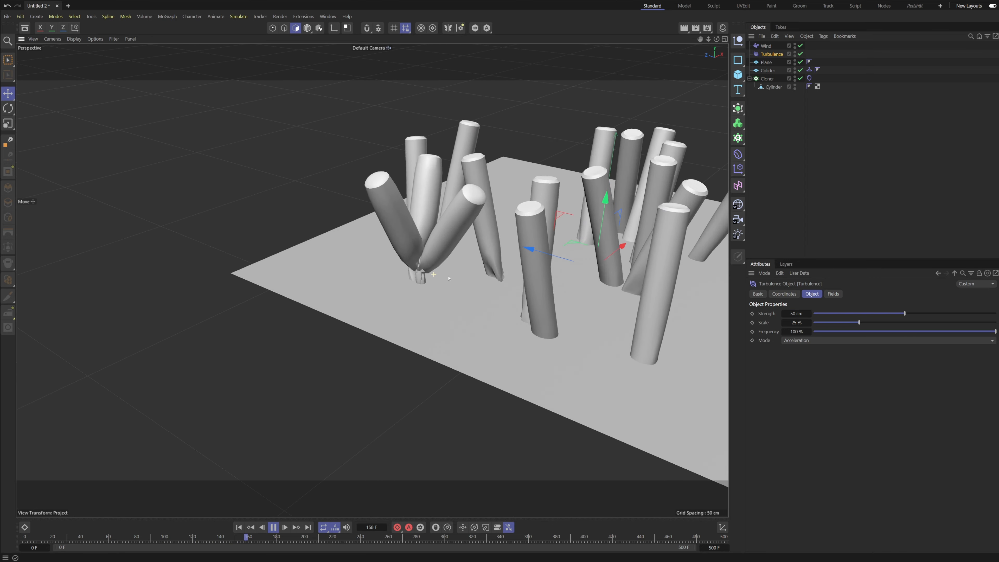
{"action": "left_click_drag", "start_coordinate": [405, 292], "coordinate": [417, 291], "text": "alt"}
{"action": "key", "text": "F8"}
{"action": "mouse_move", "coordinate": [418, 290]}
{"action": "left_mouse_down", "text": "alt"}
{"action": "mouse_move", "coordinate": [422, 273]}
{"action": "mouse_move", "coordinate": [417, 281]}
{"action": "left_mouse_up", "text": "alt"}
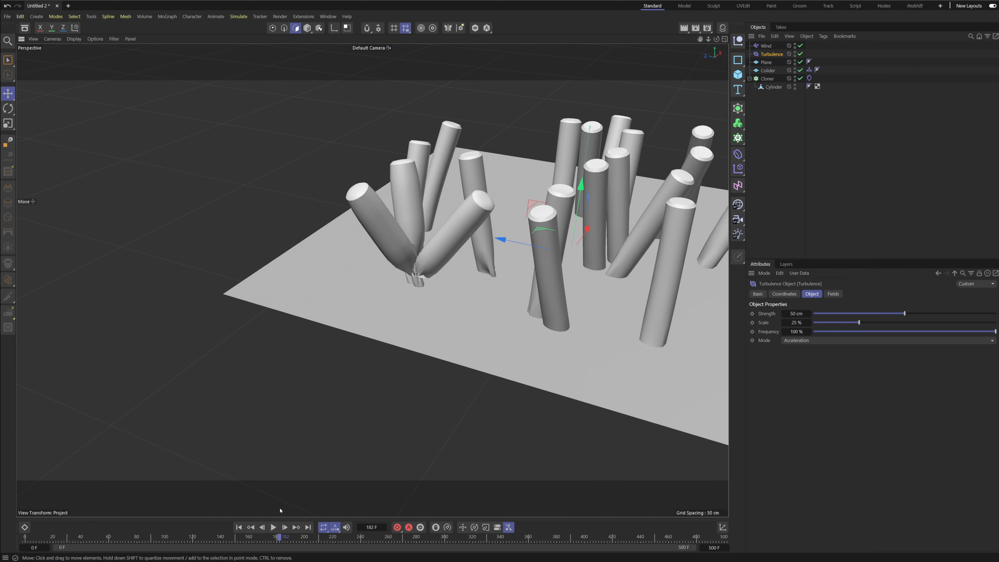
{"action": "left_click", "coordinate": [240, 529]}
- Add a Push Apart effector to the Cloner and set its radius to 59 cm to separate the overlapping cylinders
{"action": "left_click_drag", "start_coordinate": [453, 167], "coordinate": [469, 209], "text": "alt"}
{"action": "scroll", "coordinate": [427, 161], "scroll_direction": "up", "scroll_amount": 1}
{"action": "scroll", "coordinate": [468, 224], "scroll_direction": "up", "scroll_amount": 2}
{"action": "middle_click_drag", "start_coordinate": [486, 239], "coordinate": [427, 261], "text": "alt"}
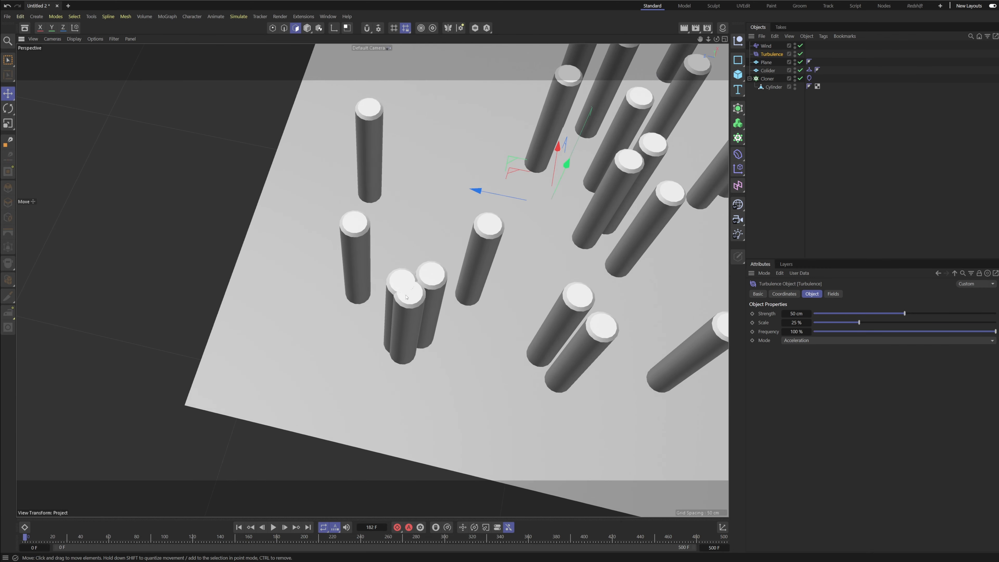
{"action": "left_click_drag", "start_coordinate": [427, 261], "coordinate": [397, 307], "text": "alt"}
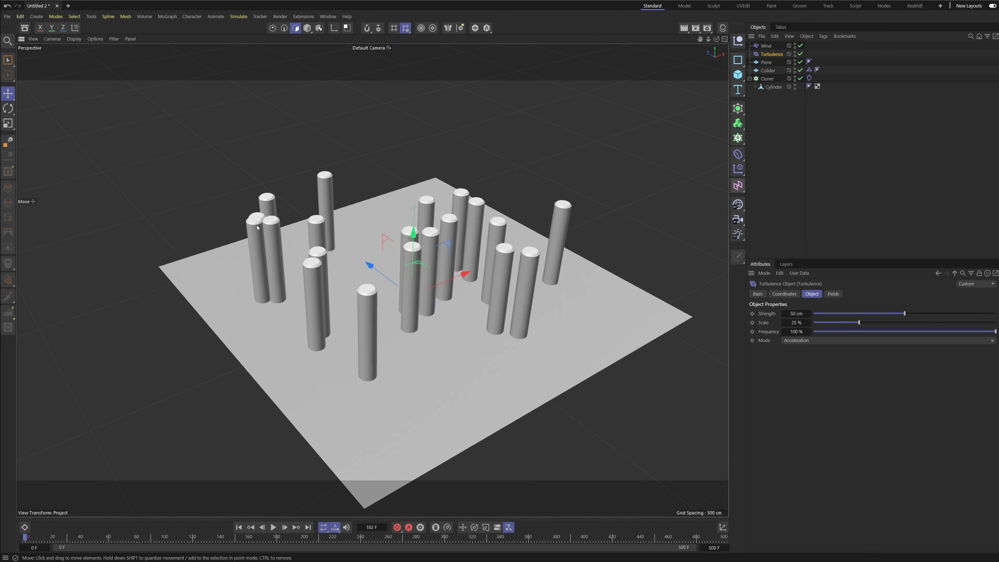
{"action": "left_click", "coordinate": [774, 79]}
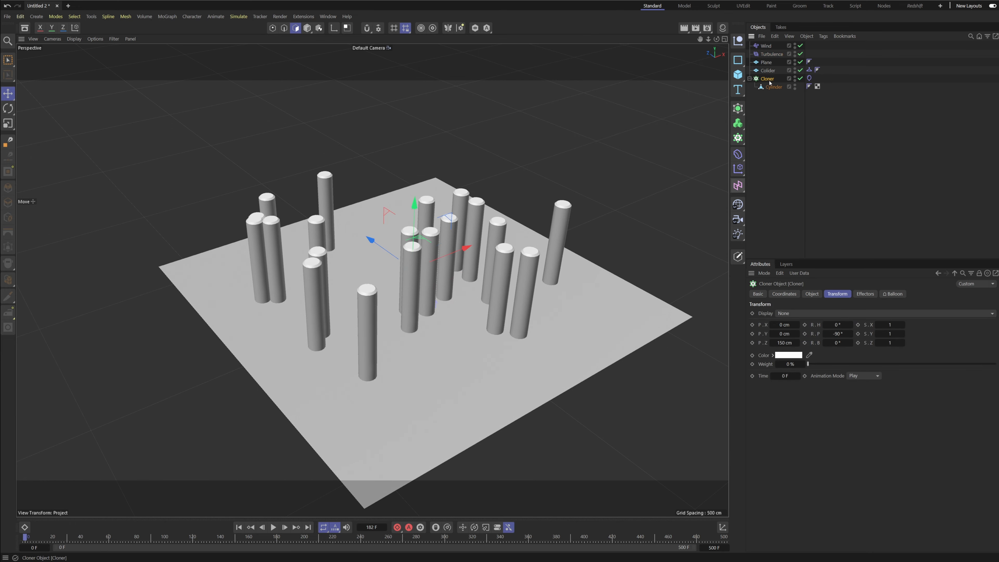
{"action": "left_click", "coordinate": [738, 170]}
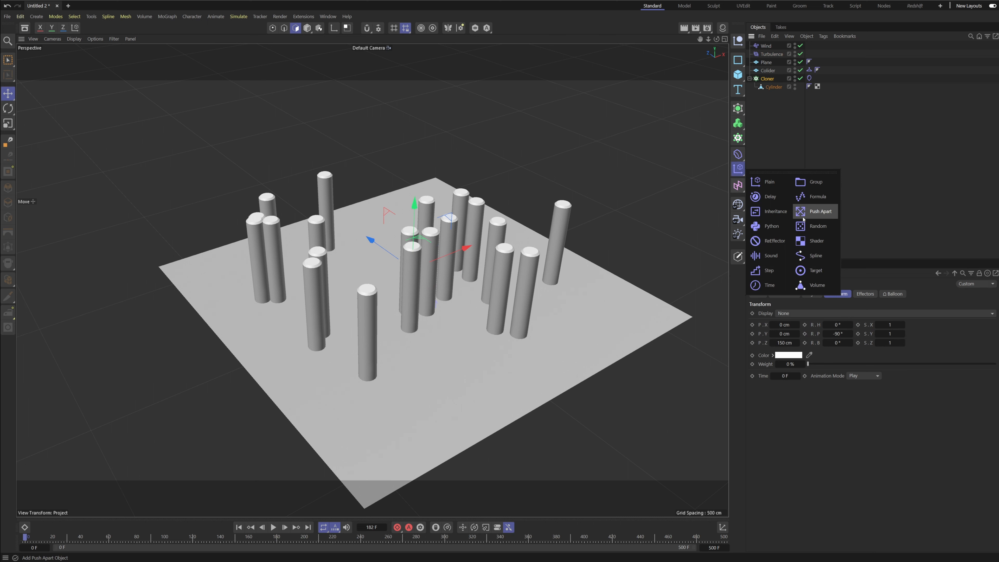
{"action": "left_click", "coordinate": [820, 211]}
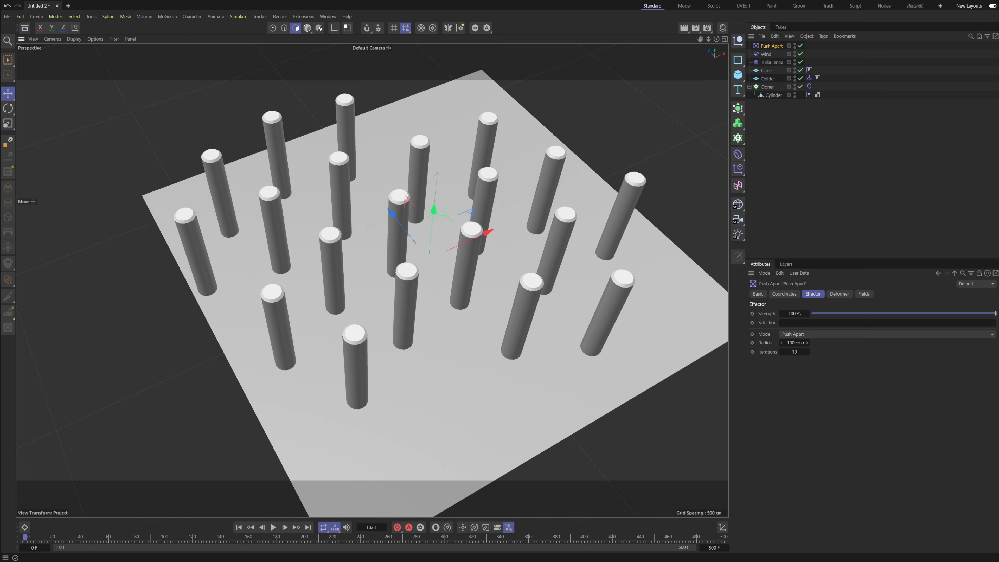
{"action": "left_click_drag", "start_coordinate": [800, 343], "coordinate": [784, 343]}
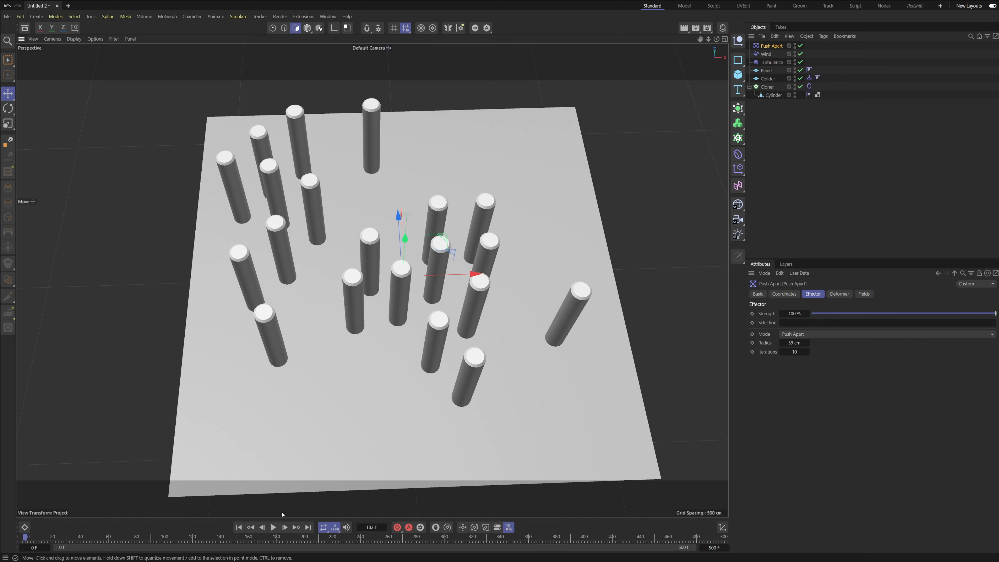
- Play the simulation to check the spacing and movement of the separated cylinders, and rewind
{"action": "left_click", "coordinate": [273, 527]}
{"action": "left_click_drag", "start_coordinate": [345, 370], "coordinate": [263, 312], "text": "alt"}
{"action": "left_click_drag", "start_coordinate": [580, 284], "coordinate": [471, 247], "text": "alt"}
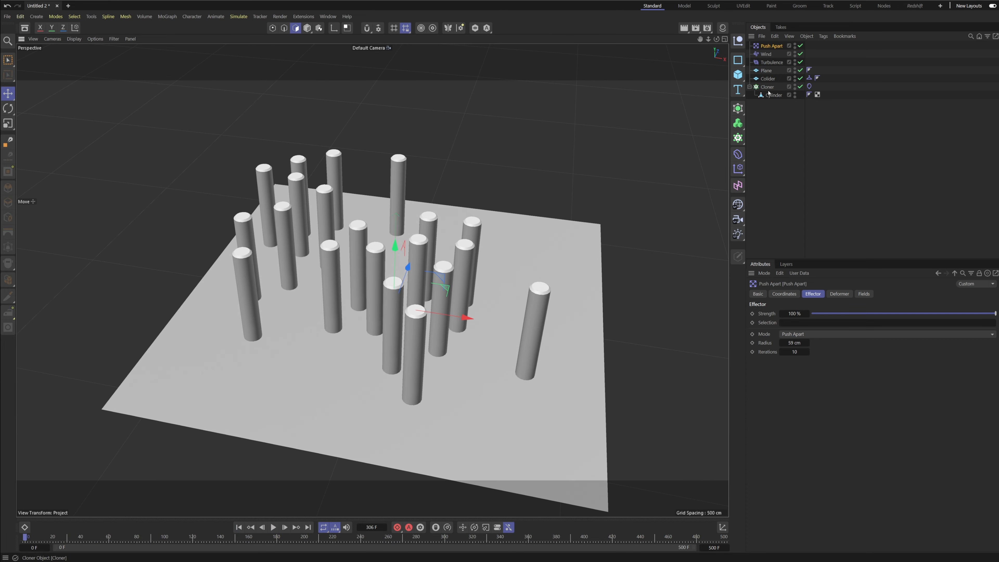
- Set the Cloner's count to 50 and play the simulation with the denser cylinder field
{"action": "left_click", "coordinate": [767, 87]}
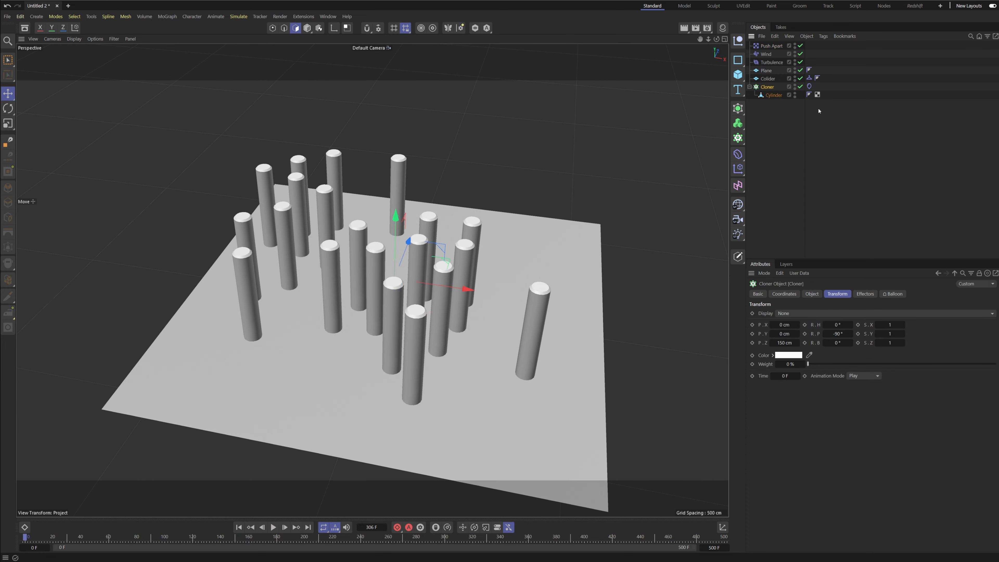
{"action": "left_click", "coordinate": [812, 294]}
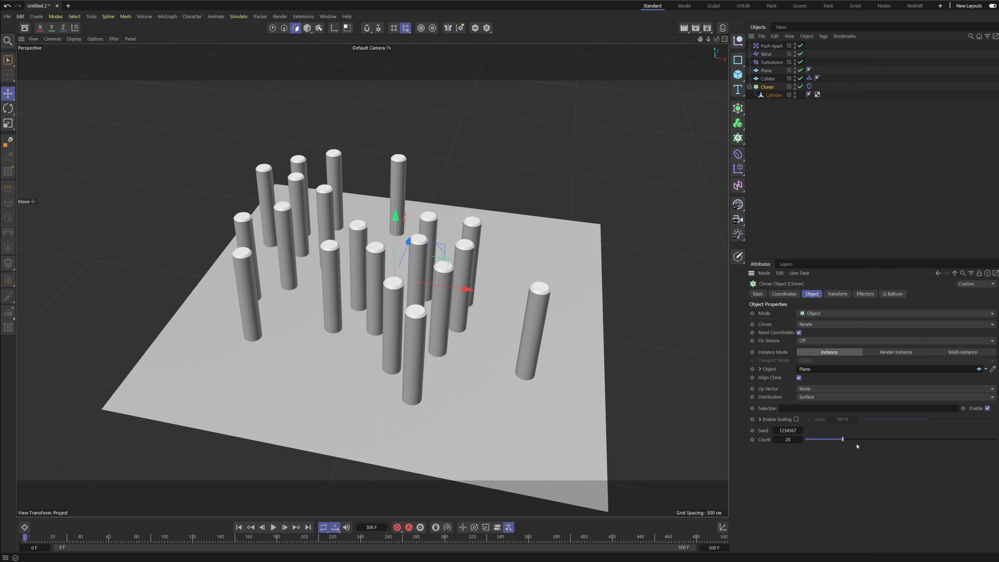
{"action": "left_click_drag", "start_coordinate": [853, 439], "coordinate": [888, 439]}
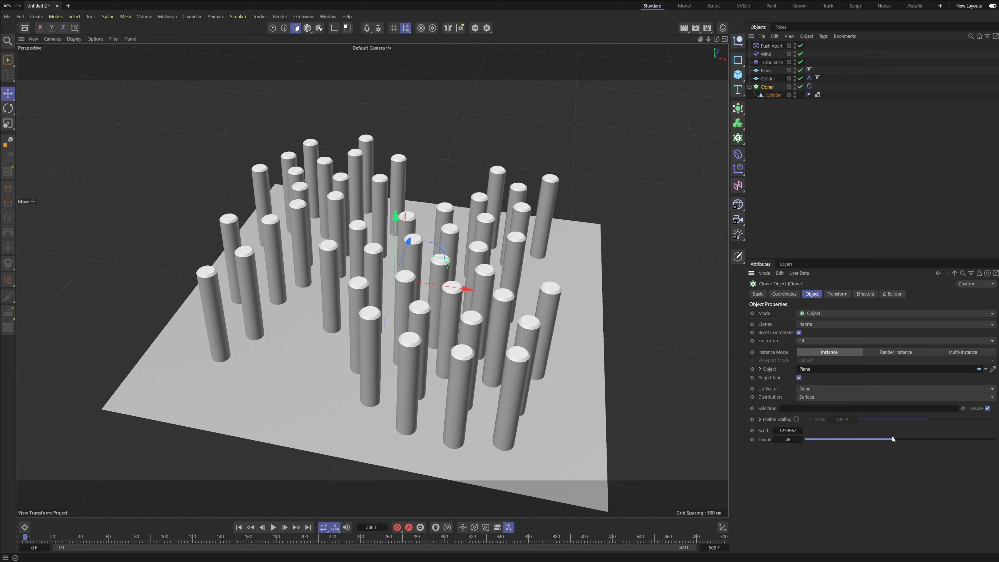
{"action": "left_click", "coordinate": [801, 440]}
{"action": "left_click", "coordinate": [802, 440]}
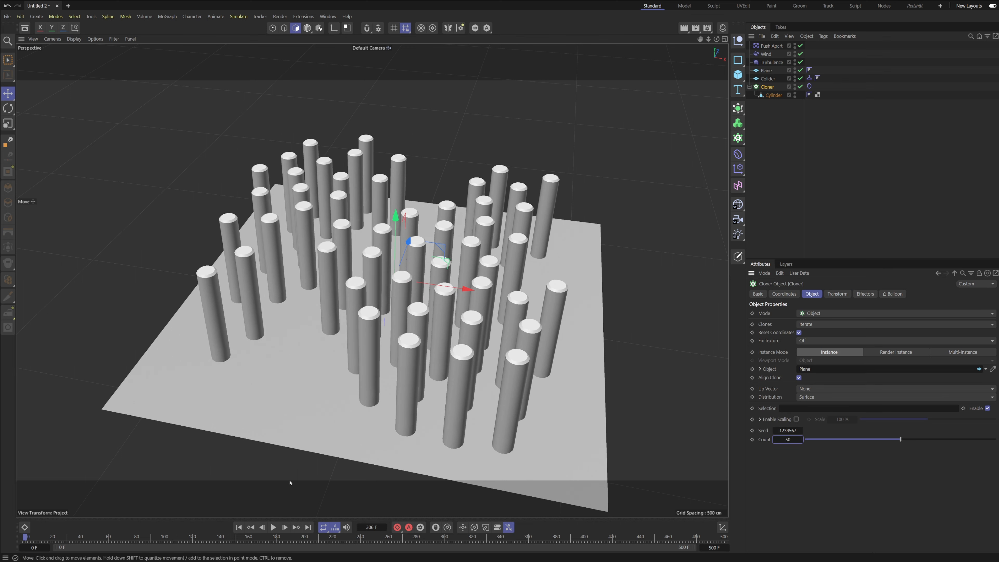
{"action": "left_click", "coordinate": [273, 528]}
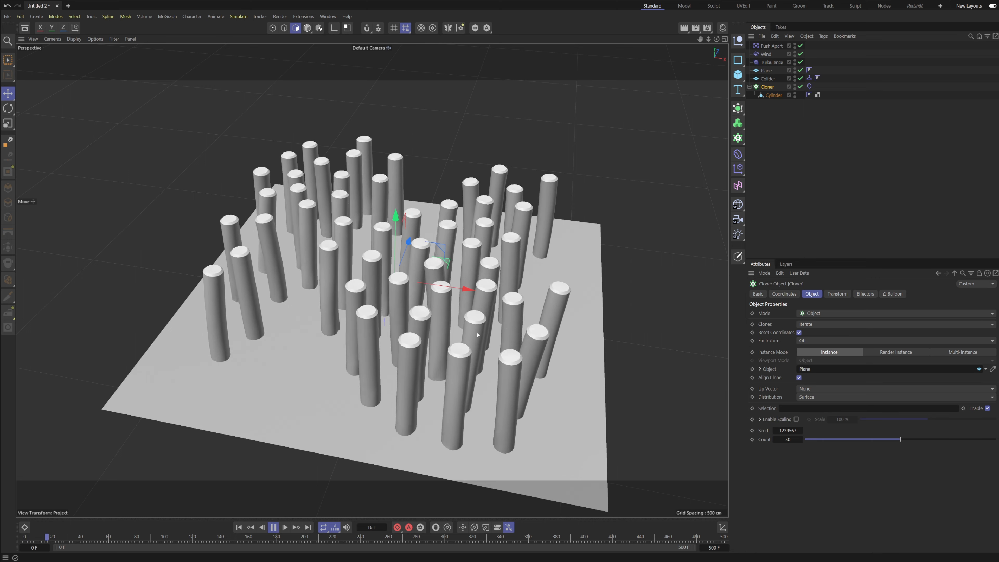
{"action": "left_click_drag", "start_coordinate": [391, 287], "coordinate": [371, 262], "text": "alt"}
- Set the Turbulence scale to 10% and its strength to 100 cm, and replay the simulation from the start
{"action": "left_click", "coordinate": [774, 62]}
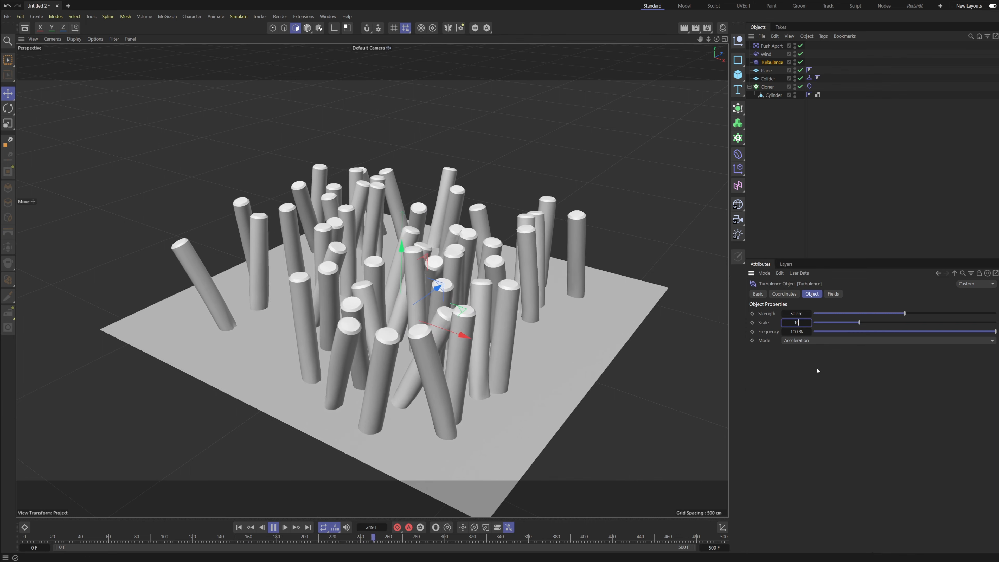
{"action": "left_click", "coordinate": [802, 313]}
{"action": "type", "text": "10"}
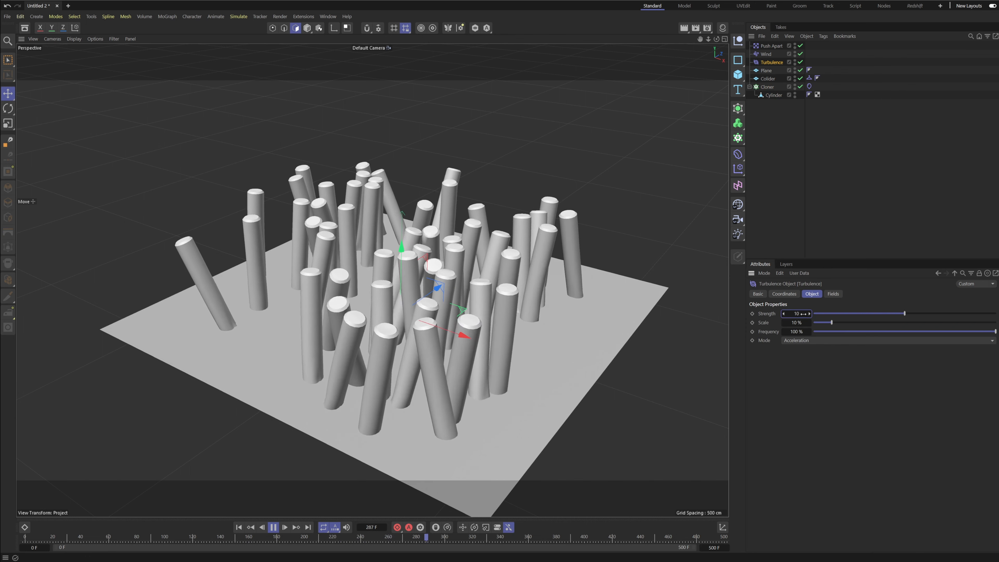
{"action": "type", "text": "0"}
{"action": "key", "text": "Return"}
{"action": "left_click", "coordinate": [249, 528]}
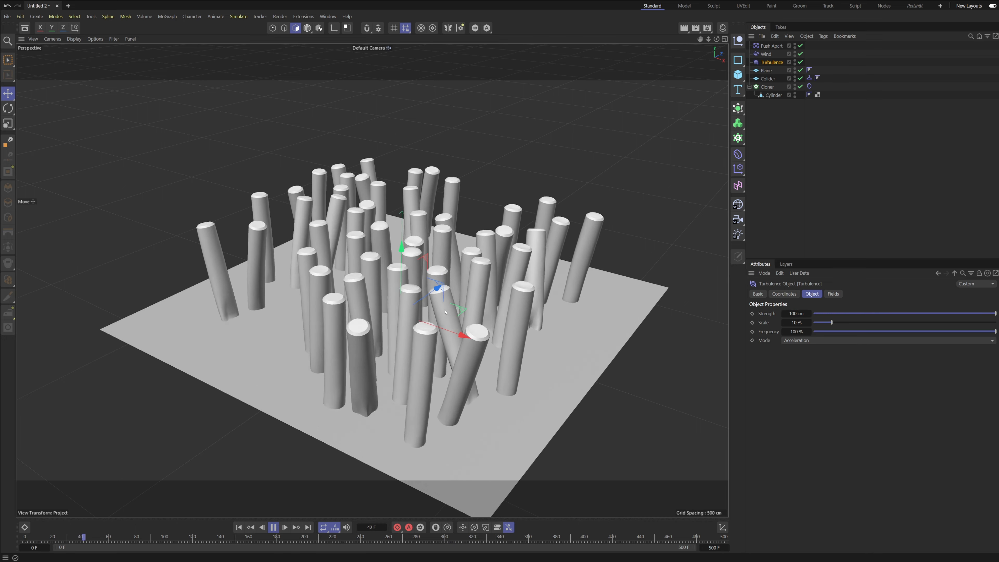
{"action": "left_click_drag", "start_coordinate": [422, 288], "coordinate": [373, 287], "text": "alt"}
{"action": "left_click_drag", "start_coordinate": [477, 250], "coordinate": [449, 245], "text": "alt"}
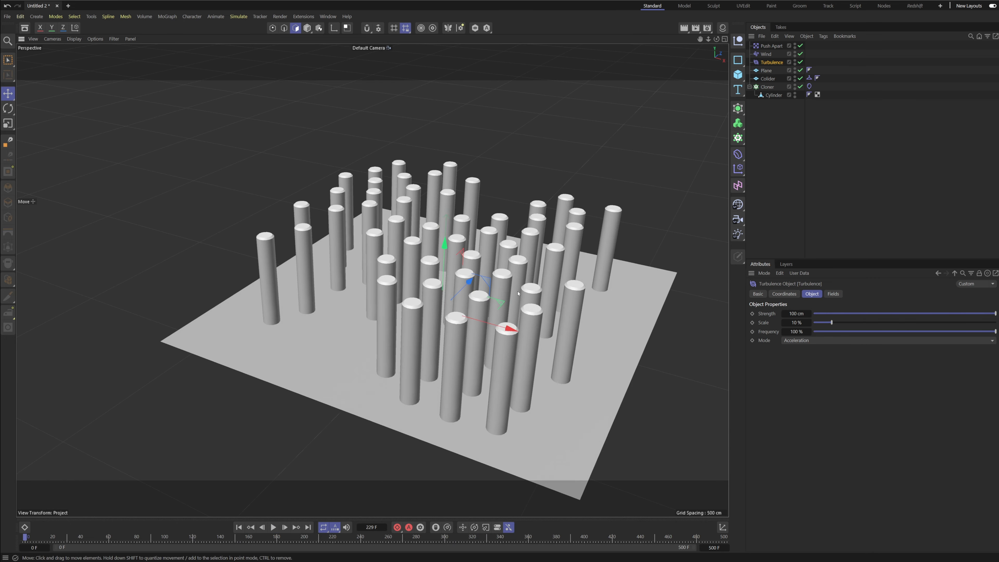
- Try the Cloner's Render Instance and Multi-Instance modes during playback, and restore Instance mode
{"action": "middle_click_drag", "start_coordinate": [514, 282], "coordinate": [475, 247], "text": "alt"}
{"action": "left_click_drag", "start_coordinate": [423, 206], "coordinate": [378, 211], "text": "alt"}
{"action": "left_click", "coordinate": [774, 86]}
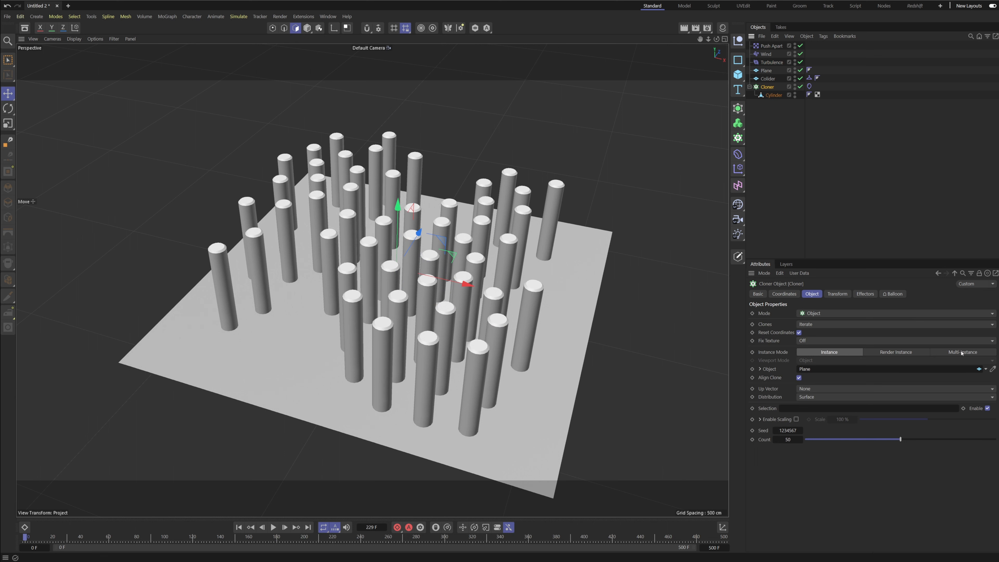
{"action": "left_click", "coordinate": [903, 353]}
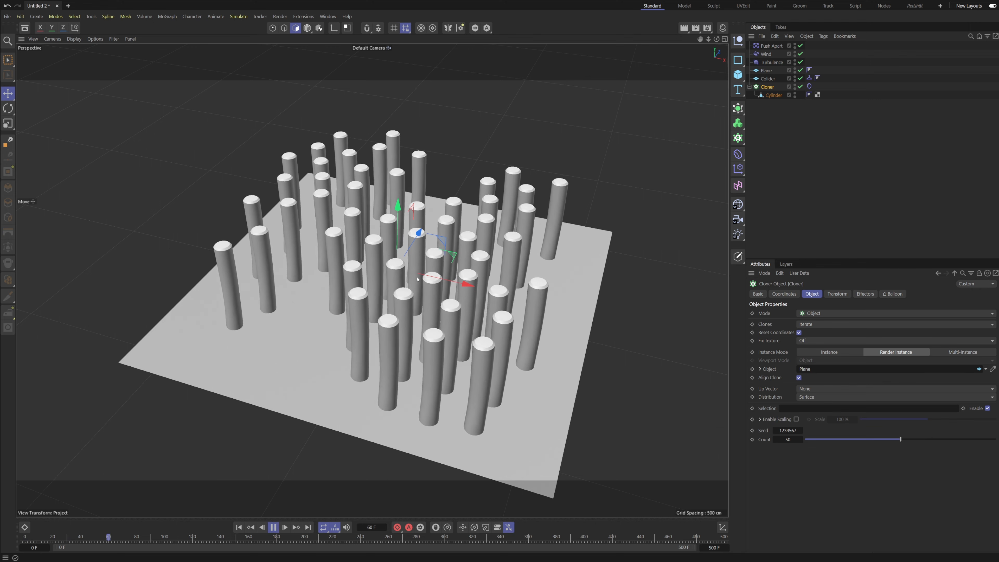
{"action": "left_click_drag", "start_coordinate": [417, 279], "coordinate": [377, 271], "text": "alt"}
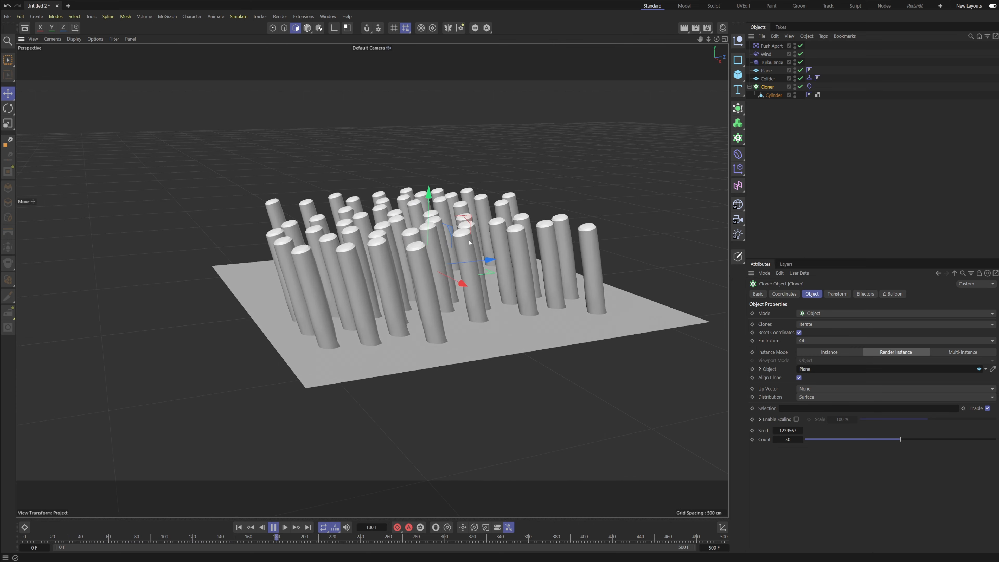
{"action": "left_click", "coordinate": [962, 352]}
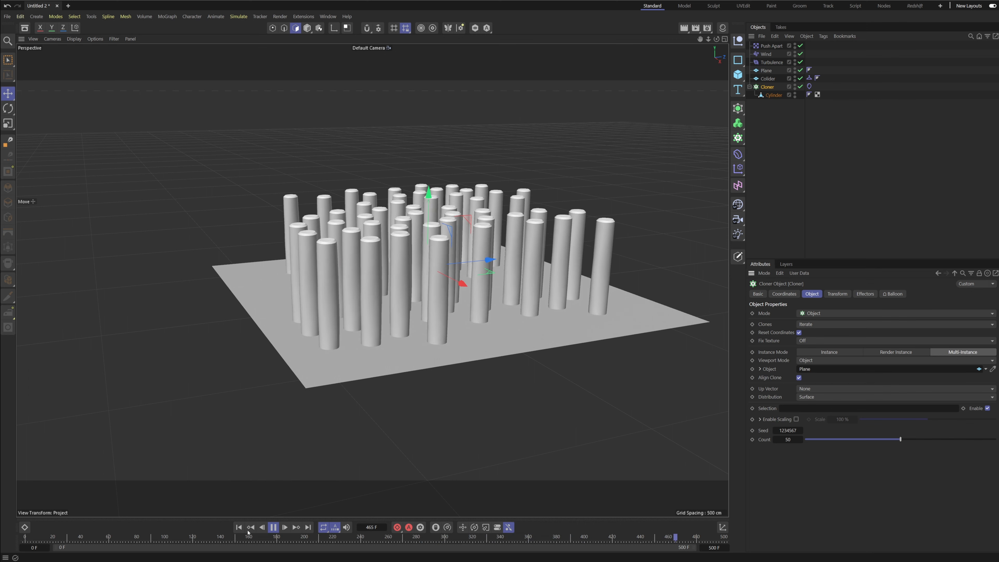
{"action": "left_click", "coordinate": [842, 354]}
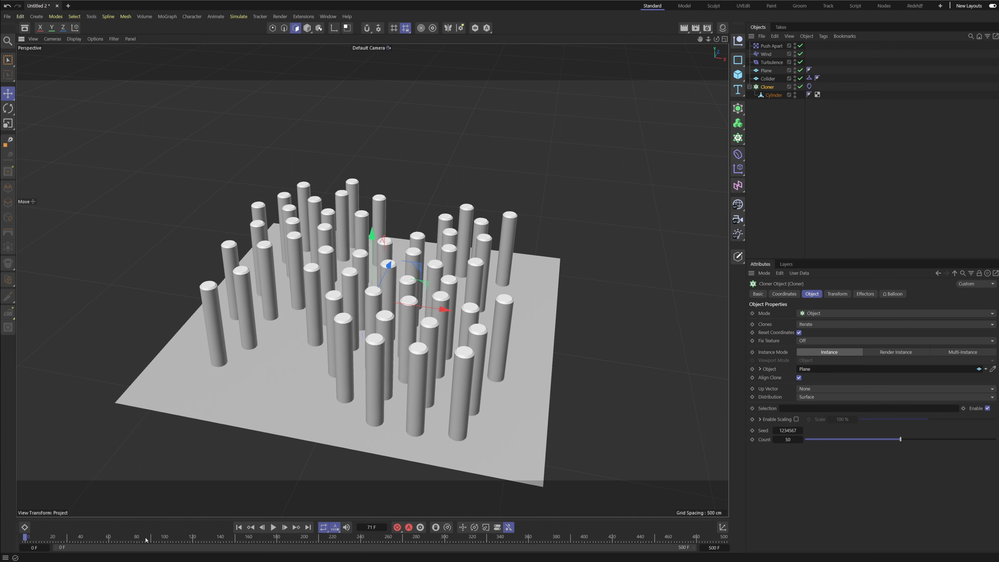
- Examine the cylinders' mesh density in wireframe display, and restore Gouraud shading
{"action": "middle_click_drag", "start_coordinate": [480, 308], "coordinate": [483, 276], "text": "alt"}
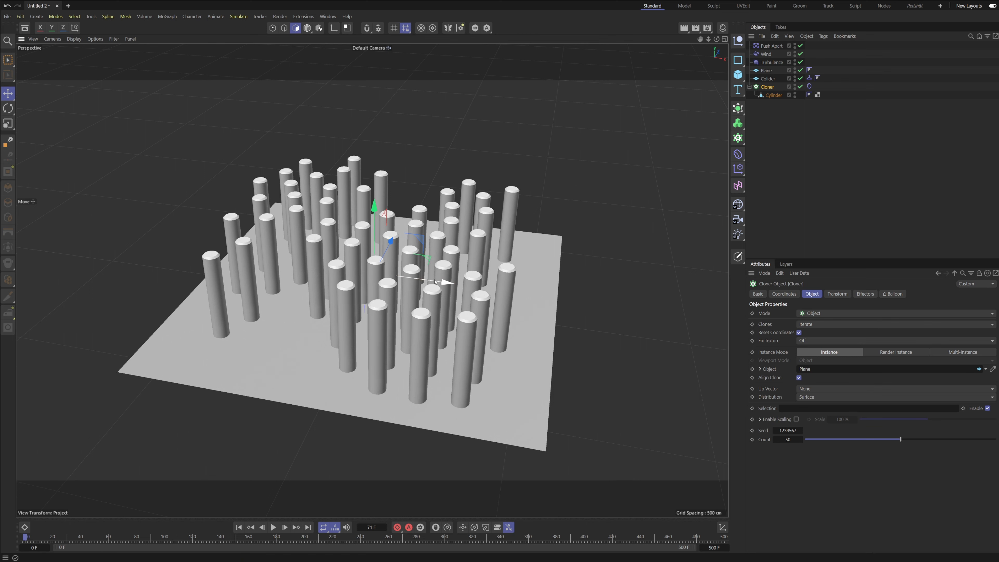
{"action": "key", "text": "n"}
{"action": "key", "text": "f"}
{"action": "scroll", "coordinate": [366, 320], "scroll_direction": "up", "scroll_amount": 5}
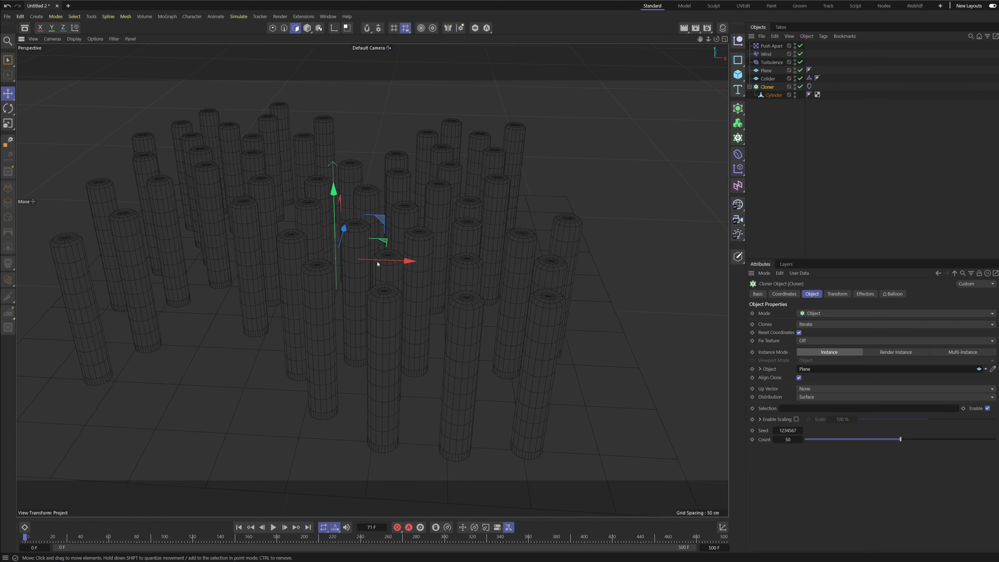
{"action": "scroll", "coordinate": [377, 264], "scroll_direction": "down", "scroll_amount": 5}
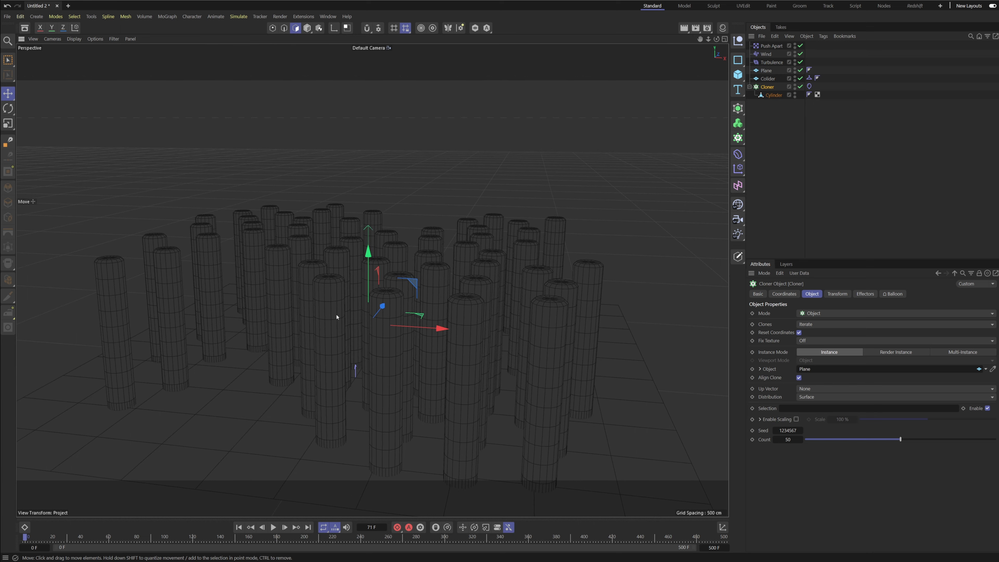
{"action": "key", "text": "n"}
{"action": "key", "text": "a"}
{"action": "left_click_drag", "start_coordinate": [427, 324], "coordinate": [497, 373], "text": "alt"}
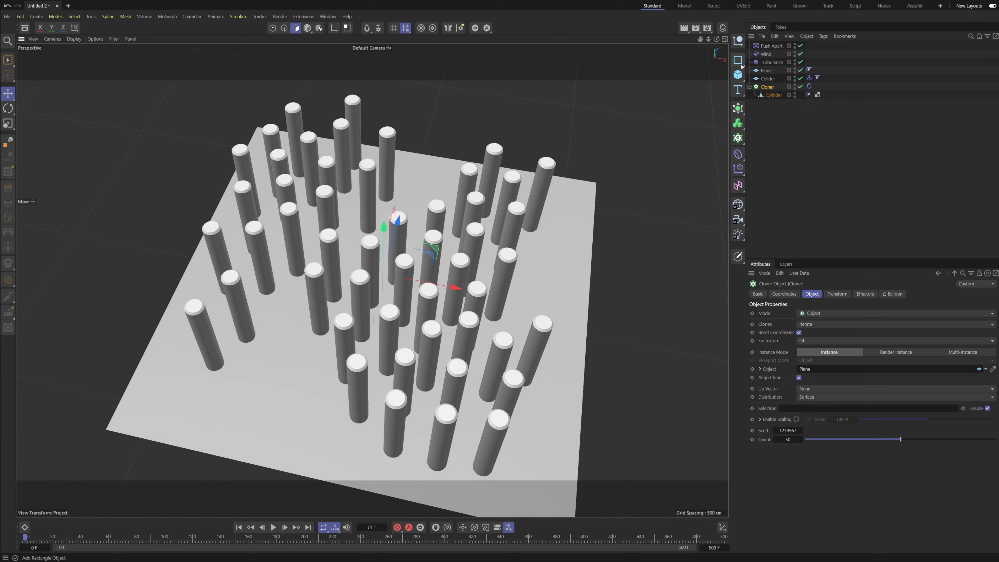
- Add a sphere primitive and move it along the X axis to the edge of the cylinder field
{"action": "left_click", "coordinate": [737, 75]}
{"action": "left_click", "coordinate": [825, 121]}
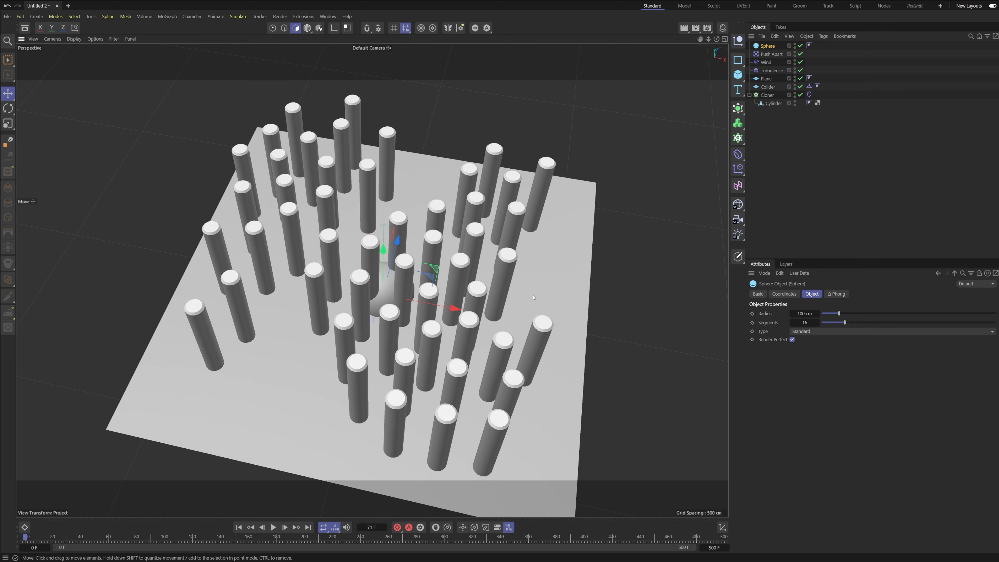
{"action": "middle_click_drag", "start_coordinate": [492, 314], "coordinate": [422, 232], "text": "alt"}
{"action": "left_click_drag", "start_coordinate": [383, 225], "coordinate": [571, 257]}
{"action": "left_click_drag", "start_coordinate": [477, 214], "coordinate": [529, 150], "text": "alt"}
{"action": "left_click_drag", "start_coordinate": [555, 224], "coordinate": [521, 184], "text": "alt"}
{"action": "middle_click_drag", "start_coordinate": [521, 184], "coordinate": [520, 219], "text": "alt"}
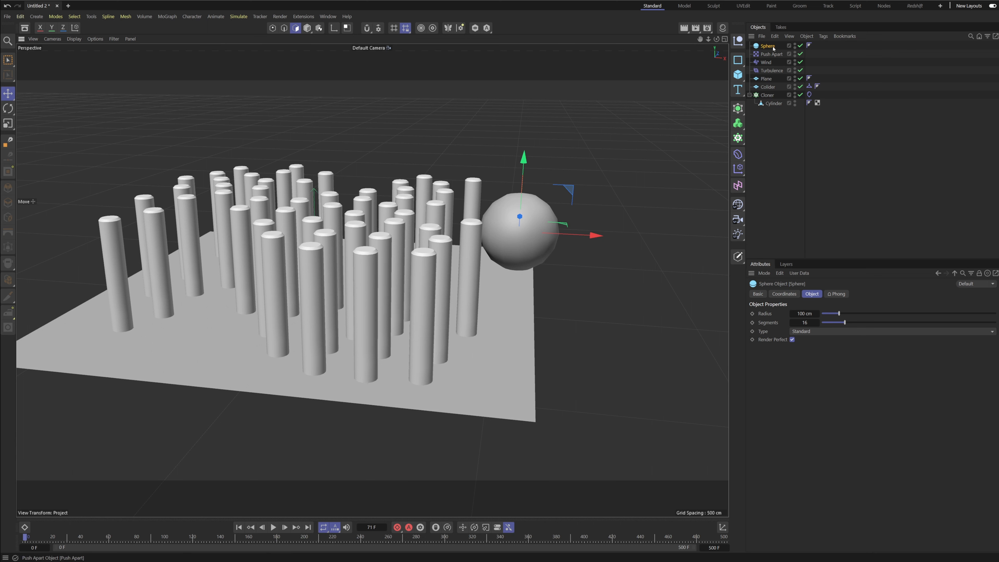
- Add a simulation Collider tag to the sphere
{"action": "right_click", "coordinate": [773, 48]}
{"action": "mouse_move", "coordinate": [836, 158]}
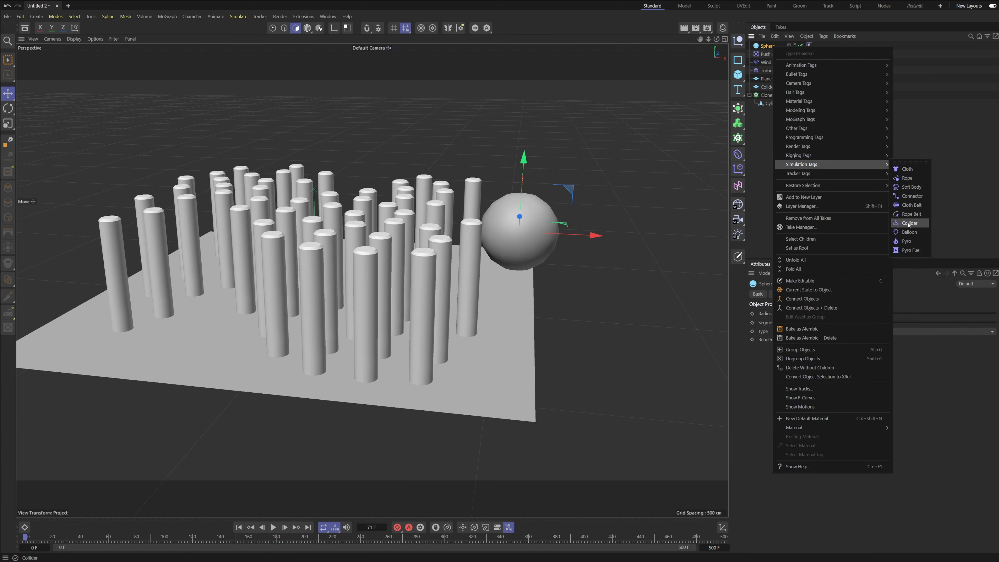
{"action": "left_click", "coordinate": [908, 223]}
{"action": "left_click_drag", "start_coordinate": [446, 301], "coordinate": [428, 353], "text": "alt"}
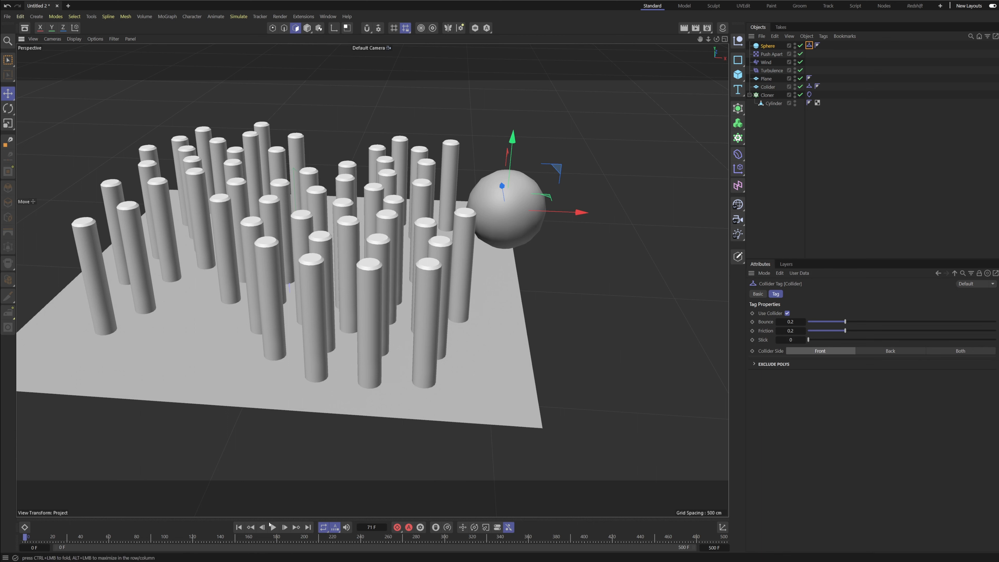
- Play the simulation and move the sphere through the cylinders to test how they collide
{"action": "left_click", "coordinate": [273, 527]}
{"action": "middle_click_drag", "start_coordinate": [386, 195], "coordinate": [412, 216], "text": "alt"}
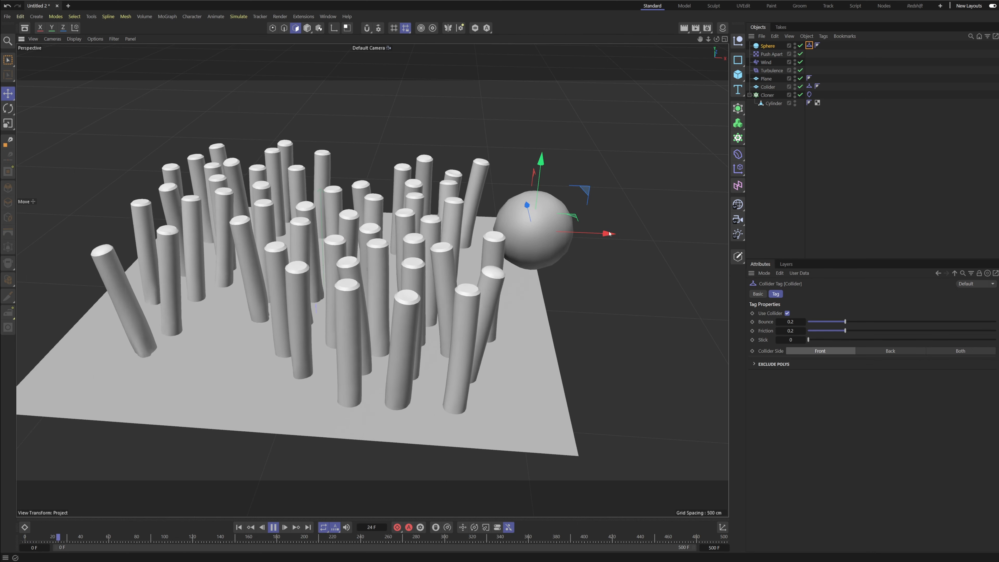
{"action": "left_click_drag", "start_coordinate": [605, 233], "coordinate": [559, 236]}
{"action": "left_click_drag", "start_coordinate": [426, 221], "coordinate": [557, 329], "text": "alt"}
{"action": "mouse_move", "coordinate": [447, 319]}
{"action": "left_mouse_down"}
{"action": "mouse_move", "coordinate": [372, 272]}
{"action": "mouse_move", "coordinate": [484, 228]}
{"action": "mouse_move", "coordinate": [594, 272]}
{"action": "mouse_move", "coordinate": [495, 378]}
{"action": "mouse_move", "coordinate": [381, 356]}
{"action": "mouse_move", "coordinate": [499, 271]}
{"action": "mouse_move", "coordinate": [542, 254]}
{"action": "mouse_move", "coordinate": [418, 293]}
{"action": "mouse_move", "coordinate": [311, 270]}
{"action": "left_mouse_up"}
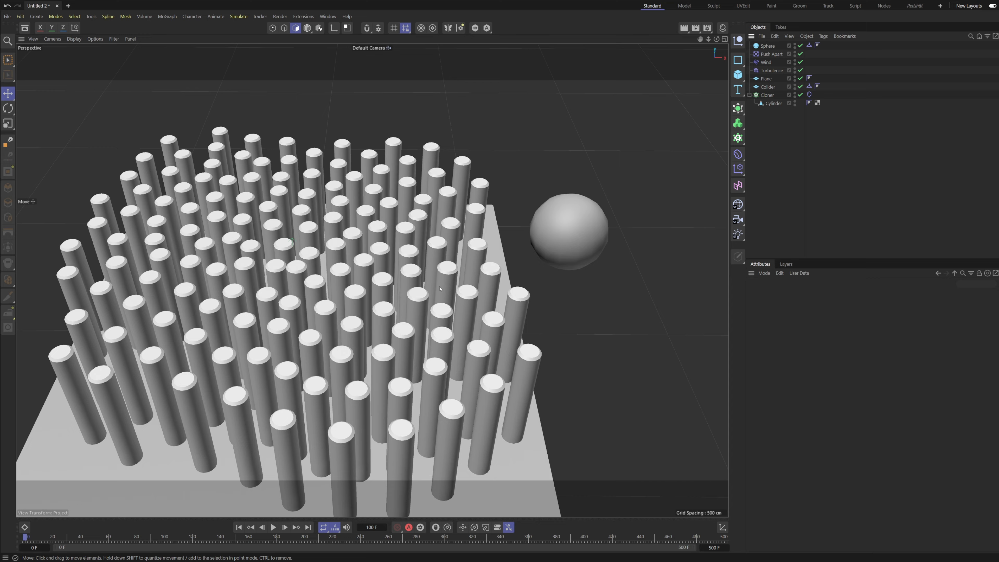
- Play the simulation of the denser cylinder field with the animated sphere sweeping through it, pausing to check the collisions
{"action": "middle_click_drag", "start_coordinate": [468, 301], "coordinate": [496, 269], "text": "alt"}
{"action": "scroll", "coordinate": [504, 298], "scroll_direction": "down", "scroll_amount": 2}
{"action": "left_click_drag", "start_coordinate": [496, 269], "coordinate": [494, 258], "text": "alt"}
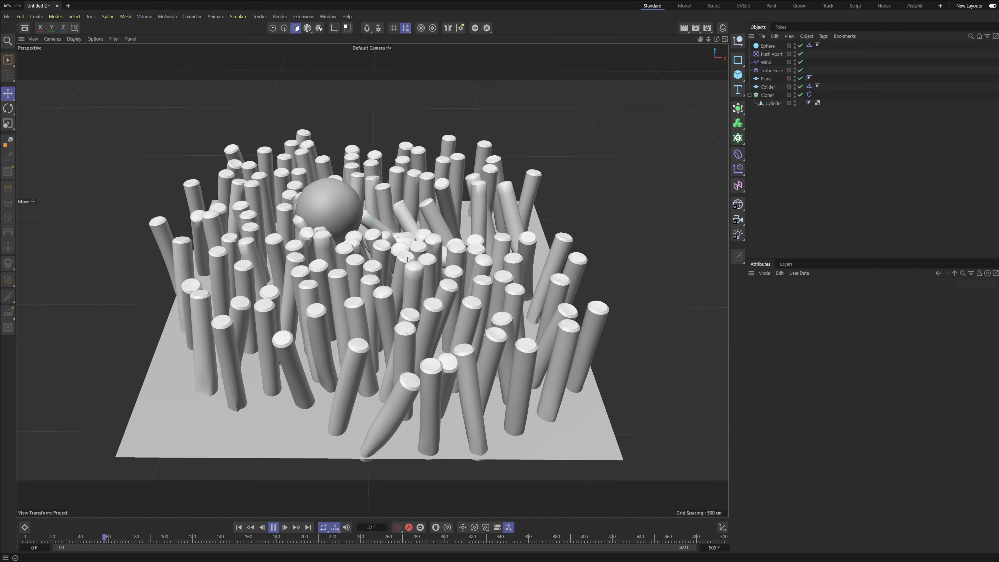
{"action": "left_click", "coordinate": [274, 527]}
{"action": "mouse_move", "coordinate": [366, 231]}
{"action": "left_mouse_down", "text": "alt"}
{"action": "mouse_move", "coordinate": [272, 258]}
{"action": "mouse_move", "coordinate": [227, 250]}
{"action": "mouse_move", "coordinate": [342, 219]}
{"action": "mouse_move", "coordinate": [366, 230]}
{"action": "left_mouse_up", "text": "alt"}
{"action": "left_click", "coordinate": [273, 528]}
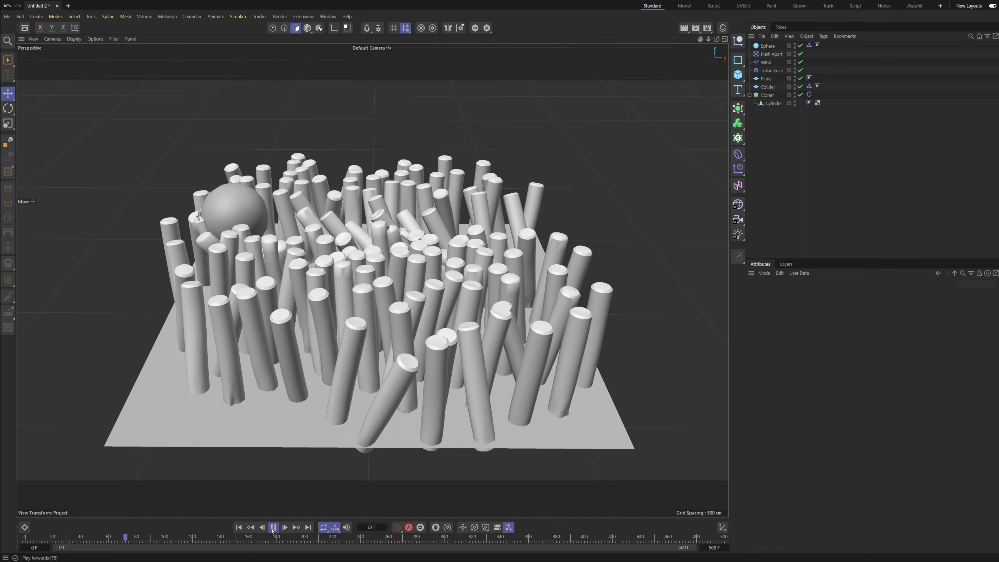
{"action": "left_click", "coordinate": [274, 528]}
- Examine the paused collision up close from several sides, and rewind the simulation to the start
{"action": "left_click_drag", "start_coordinate": [464, 224], "coordinate": [341, 221], "text": "alt"}
{"action": "right_click_drag", "start_coordinate": [334, 218], "coordinate": [457, 179], "text": "alt"}
{"action": "left_click_drag", "start_coordinate": [354, 226], "coordinate": [315, 244], "text": "alt"}
{"action": "right_click_drag", "start_coordinate": [315, 244], "coordinate": [334, 366], "text": "alt"}
{"action": "left_click_drag", "start_coordinate": [334, 381], "coordinate": [437, 373], "text": "alt"}
{"action": "left_click", "coordinate": [239, 527]}
- Set the Cloner's balloon Overpressure to 1.5, replay the simulation, and rewind it
{"action": "left_click", "coordinate": [809, 94]}
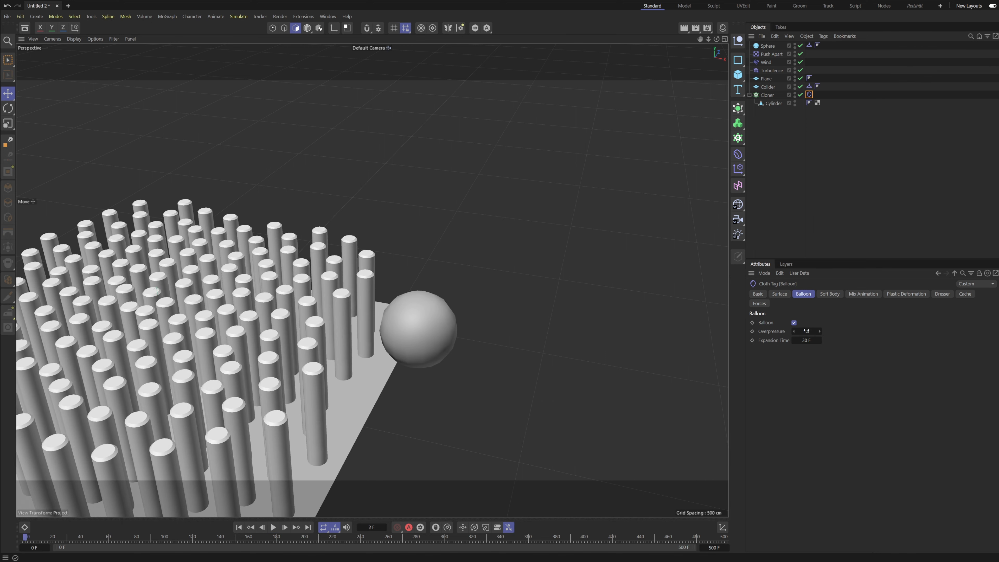
{"action": "left_click", "coordinate": [273, 527]}
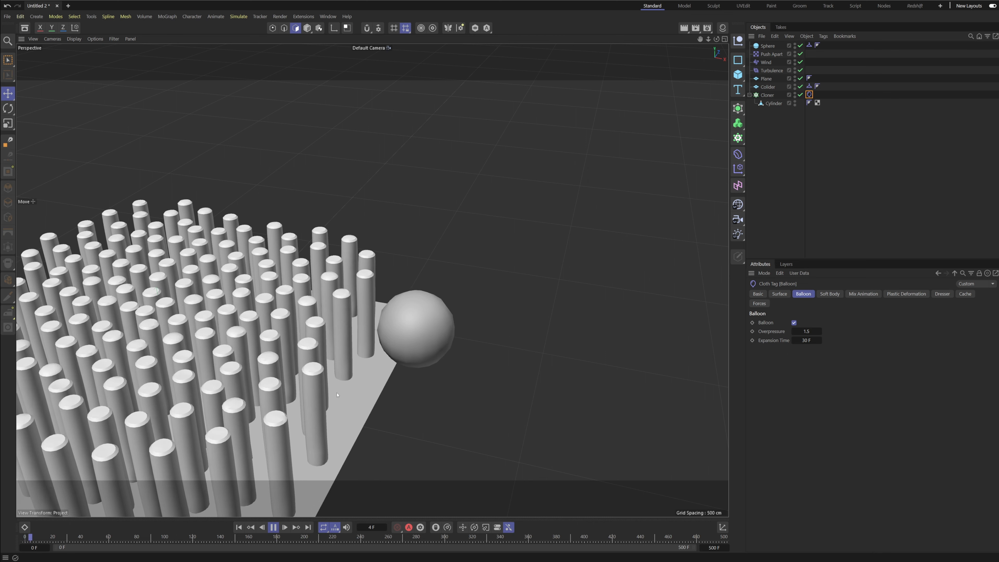
{"action": "middle_click_drag", "start_coordinate": [341, 388], "coordinate": [434, 375], "text": "alt"}
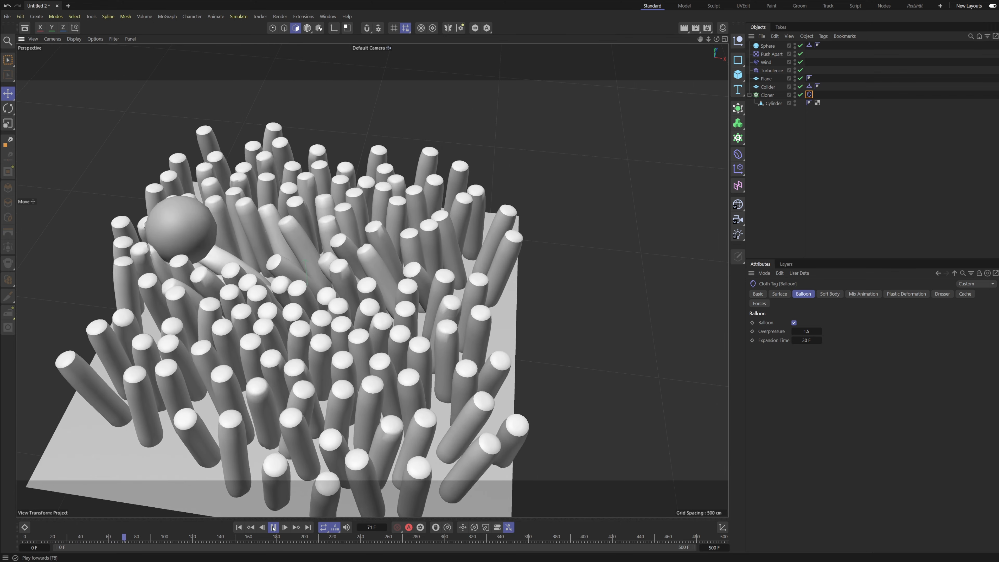
{"action": "left_click", "coordinate": [274, 526]}
{"action": "left_click", "coordinate": [239, 526]}
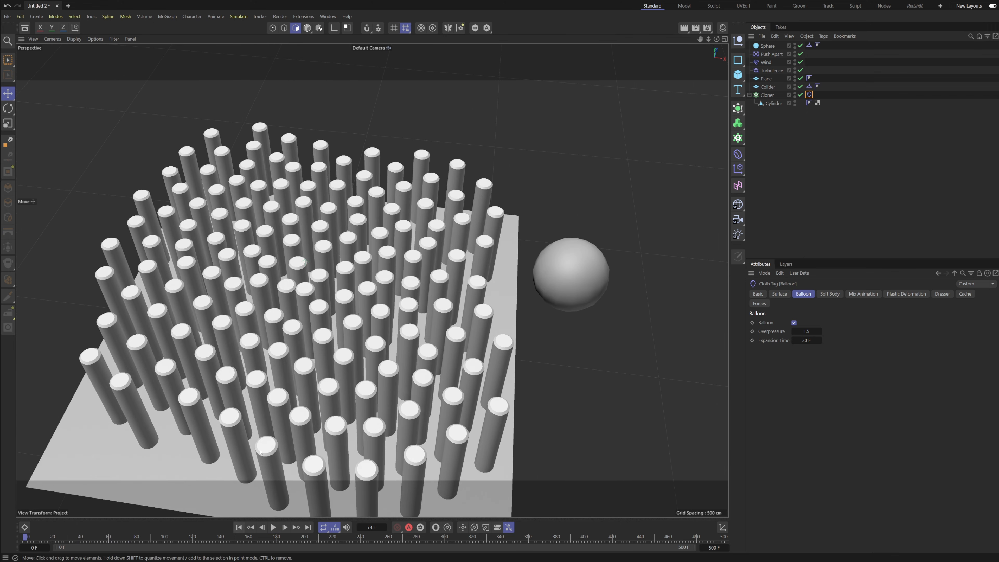
- Add a Subdivision Surface and place the Cloner inside it to smooth the cylinders
{"action": "left_click", "coordinate": [766, 97]}
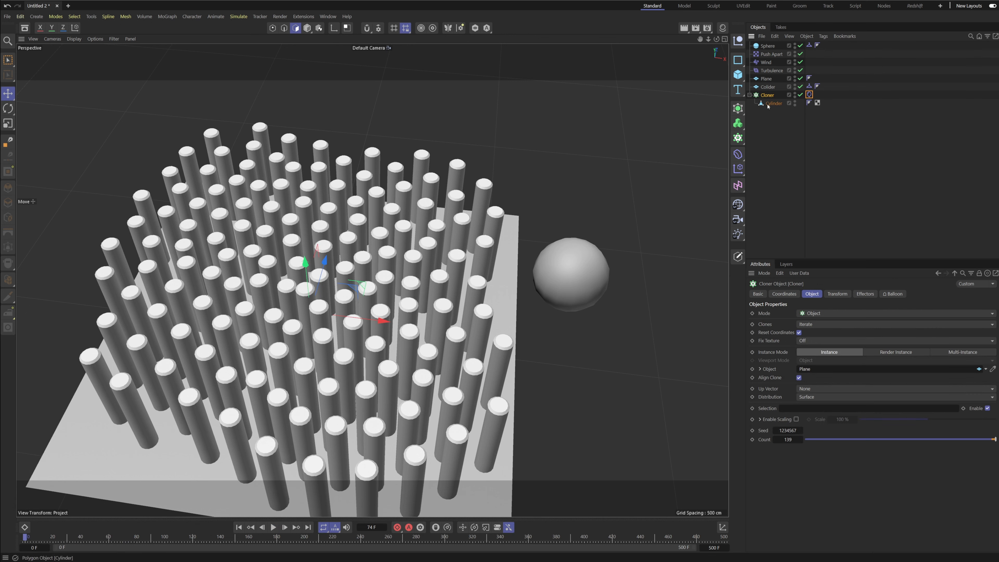
{"action": "left_click", "coordinate": [738, 107]}
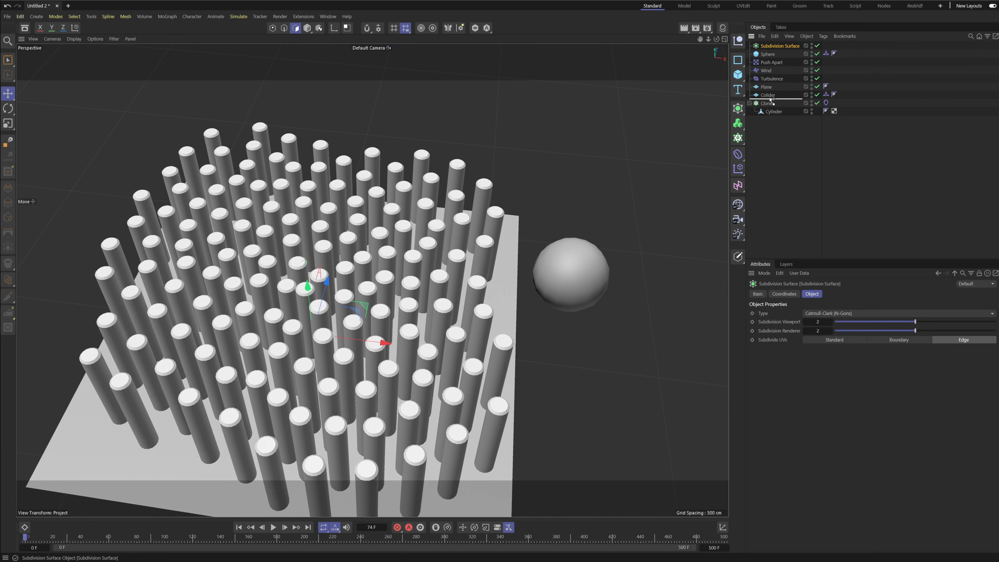
{"action": "left_click_drag", "start_coordinate": [770, 100], "coordinate": [779, 96]}
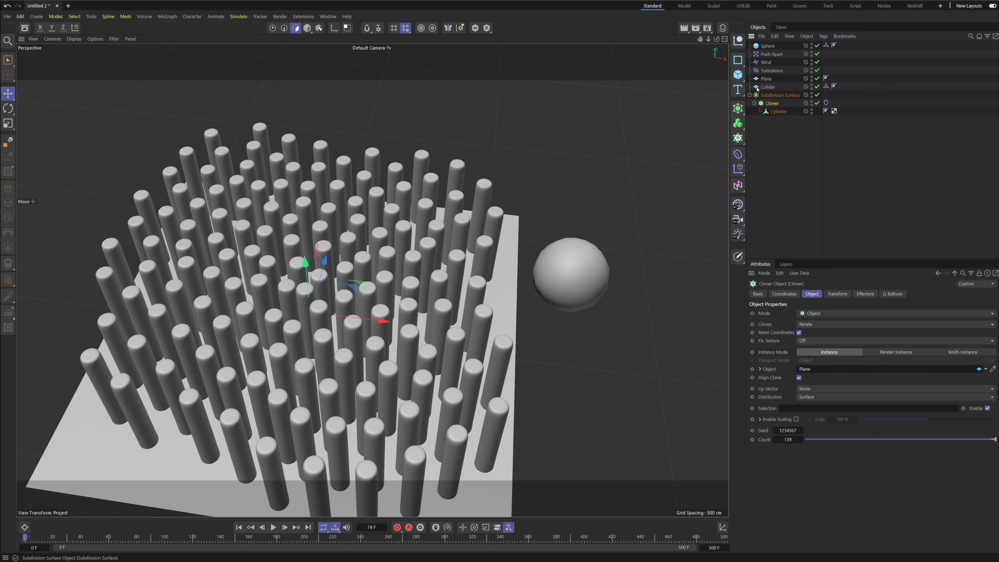
{"action": "left_click", "coordinate": [788, 96]}
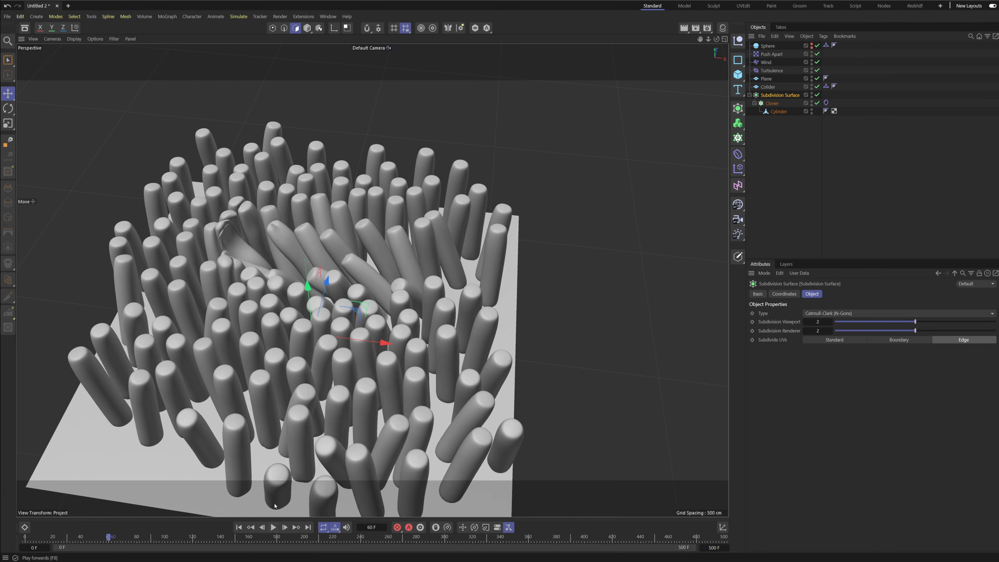
- Set the Subdivision Surface's viewport subdivision to 0 and replay the simulation from the start
{"action": "right_click_drag", "start_coordinate": [236, 236], "coordinate": [292, 351], "text": "alt"}
{"action": "left_click_drag", "start_coordinate": [293, 350], "coordinate": [432, 219], "text": "alt"}
{"action": "middle_click_drag", "start_coordinate": [432, 219], "coordinate": [403, 279], "text": "alt"}
{"action": "left_click_drag", "start_coordinate": [403, 279], "coordinate": [468, 293], "text": "alt"}
{"action": "middle_click_drag", "start_coordinate": [468, 294], "coordinate": [411, 281], "text": "alt"}
{"action": "scroll", "coordinate": [496, 303], "scroll_direction": "down", "scroll_amount": 3}
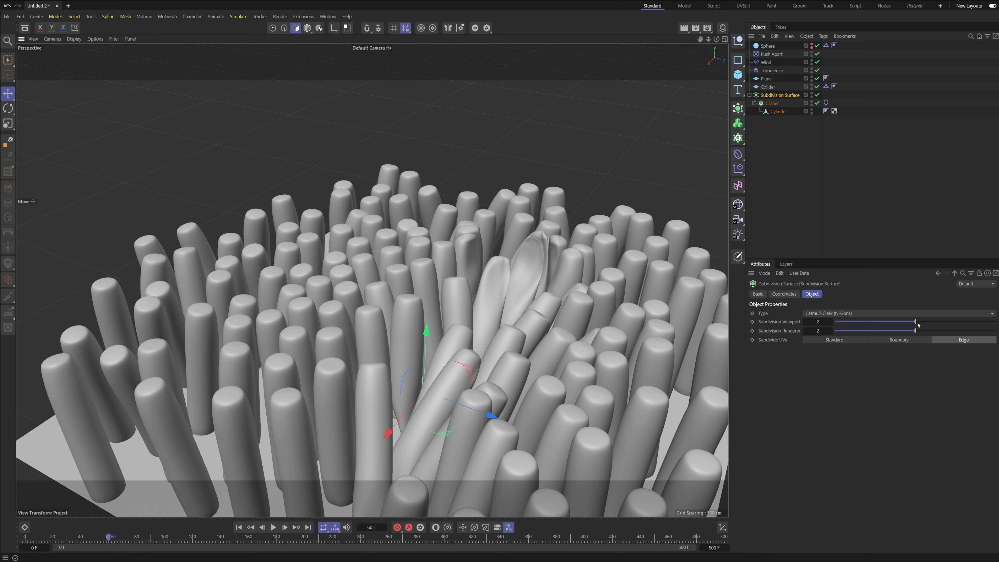
{"action": "left_click_drag", "start_coordinate": [915, 321], "coordinate": [845, 322]}
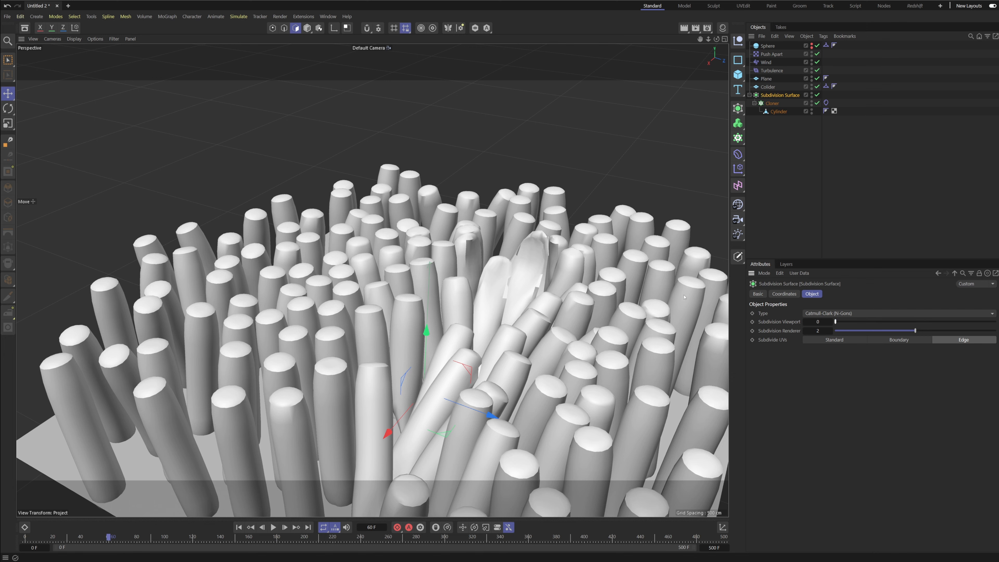
{"action": "left_click_drag", "start_coordinate": [476, 295], "coordinate": [542, 297], "text": "alt"}
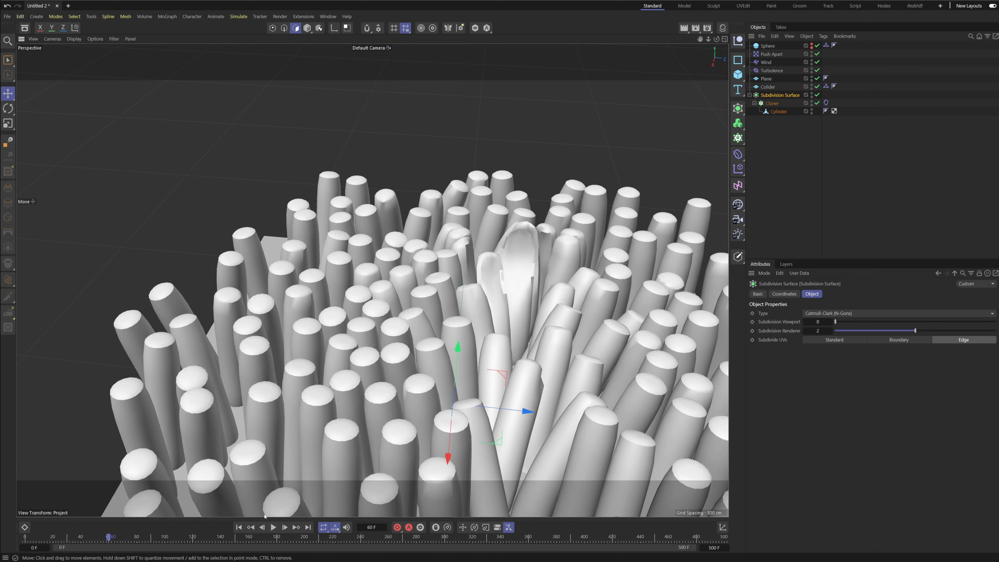
{"action": "left_click", "coordinate": [239, 528]}
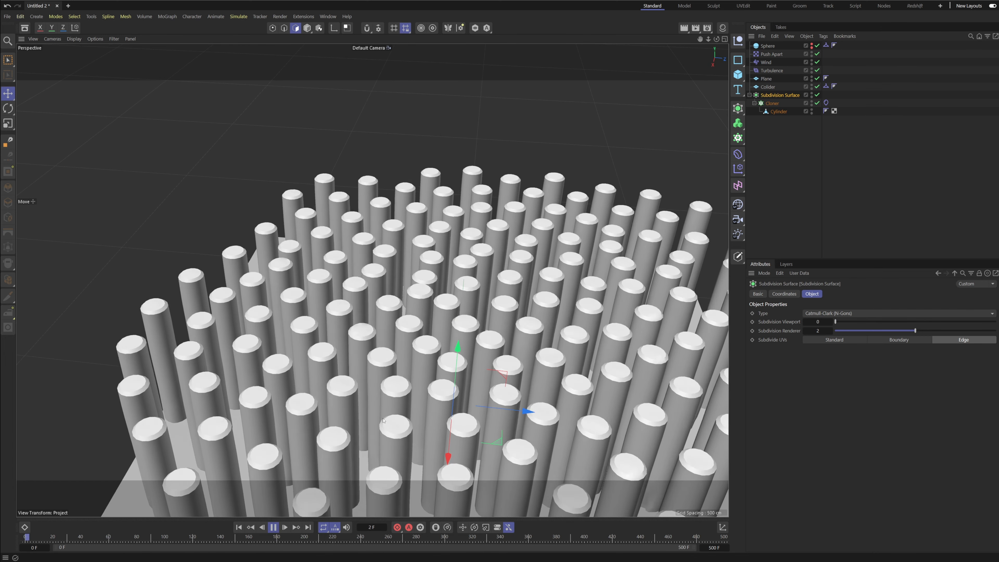
{"action": "left_click_drag", "start_coordinate": [389, 432], "coordinate": [590, 390], "text": "alt"}
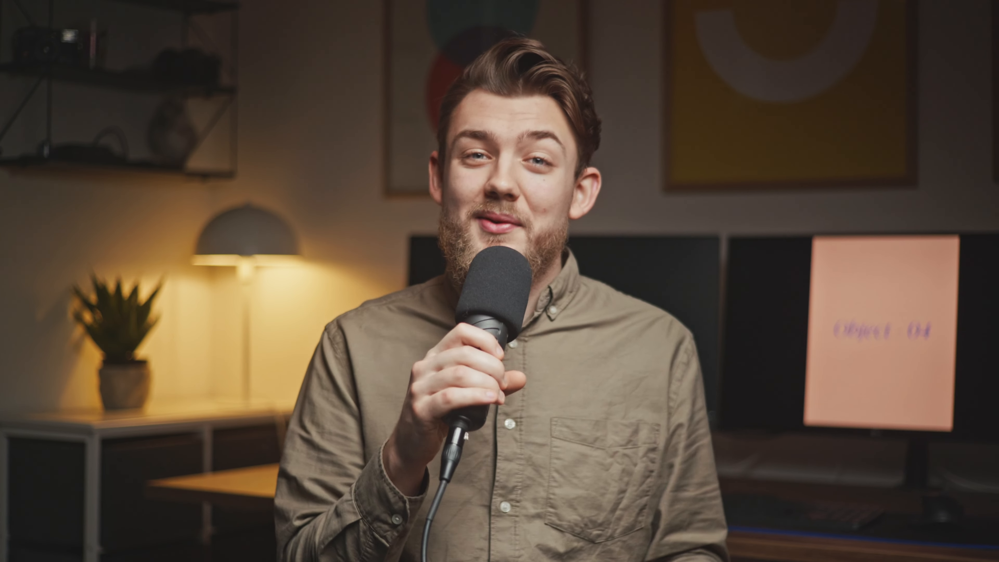